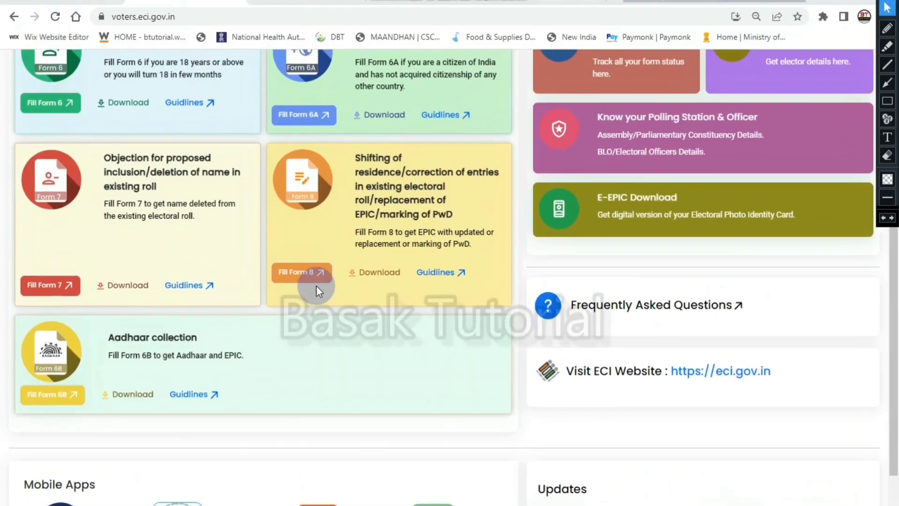
Compare the old nvsp.in portal page with the voters.eci.gov.in portal page, scrolling each.
click(59, 2)
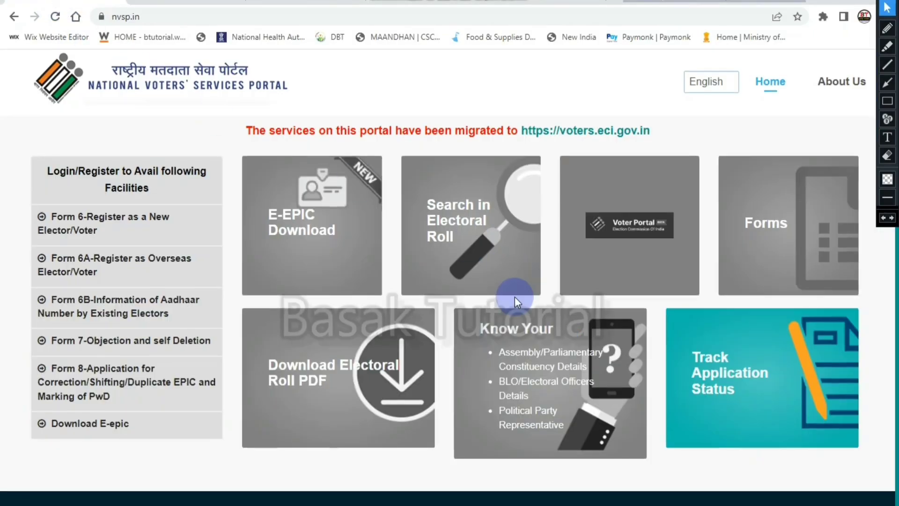
scroll(515, 297, down, 4)
scroll(504, 303, up, 4)
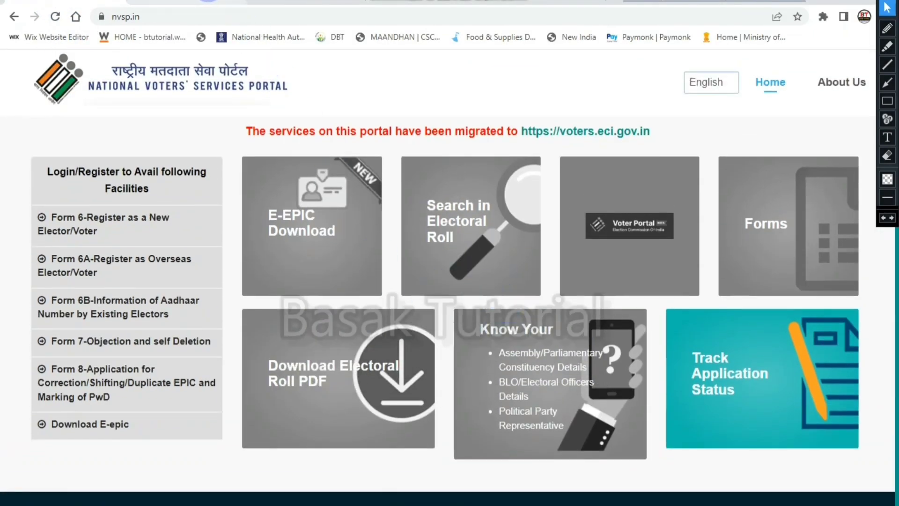
click(208, 2)
scroll(457, 209, down, 5)
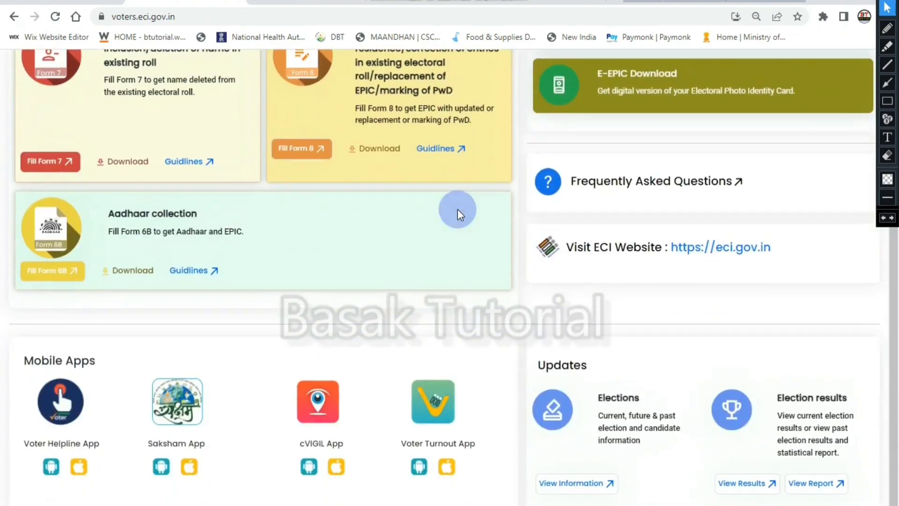
scroll(457, 209, up, 5)
scroll(473, 206, down, 7)
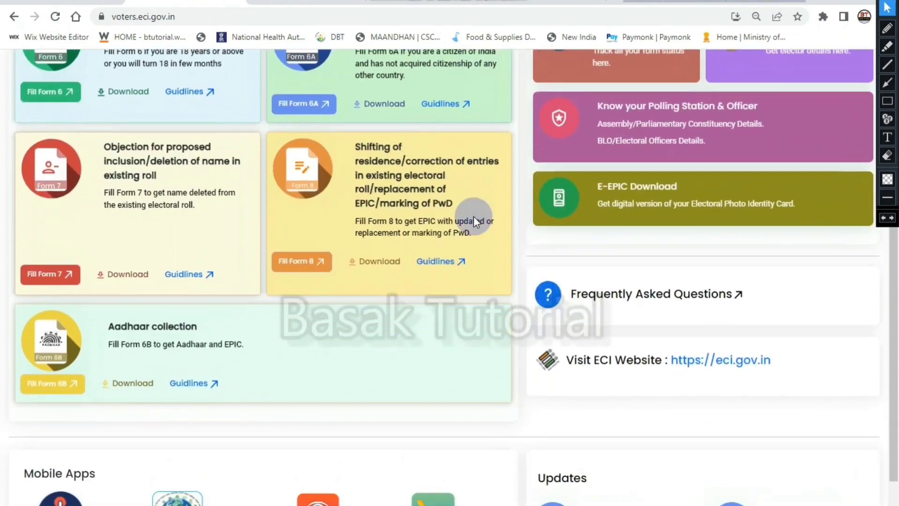
scroll(464, 236, up, 7)
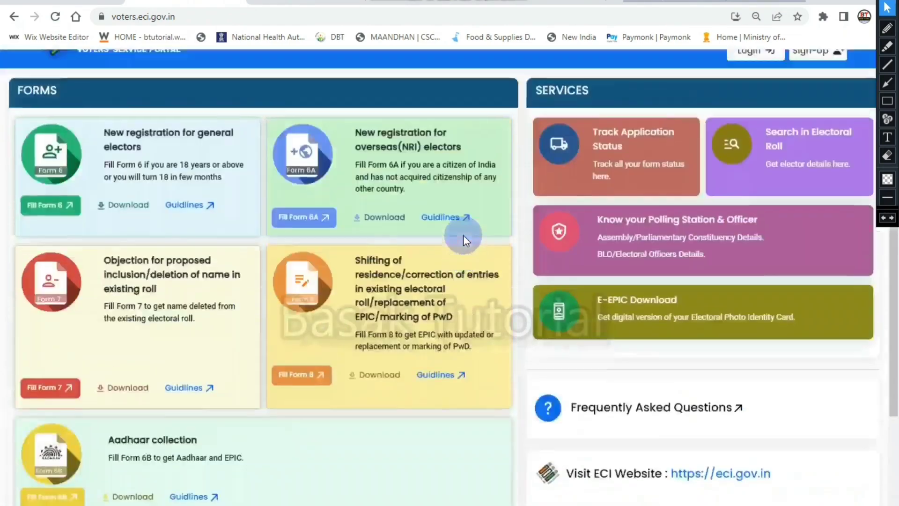
scroll(553, 410, down, 7)
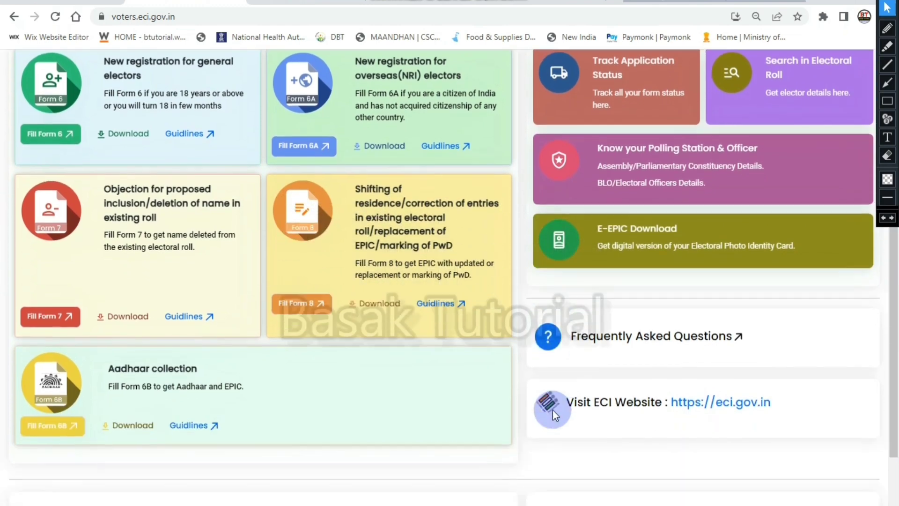
scroll(553, 410, up, 7)
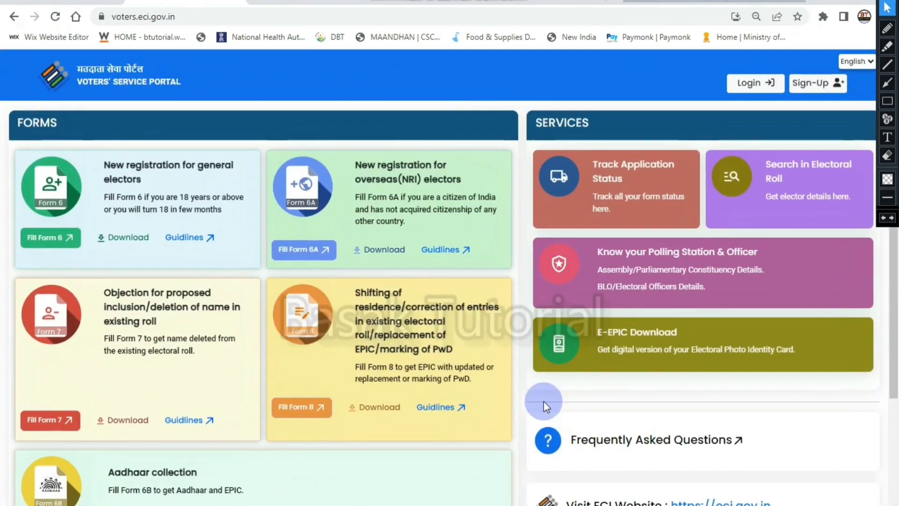
Revisit the nvsp.in page and the voters.eci.gov.in page, scrolling through each again.
click(66, 1)
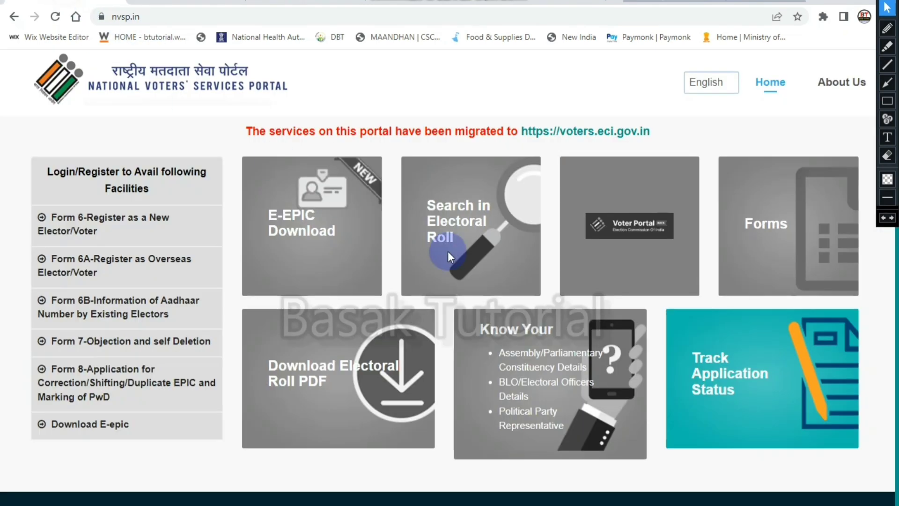
scroll(422, 246, down, 3)
scroll(415, 240, up, 3)
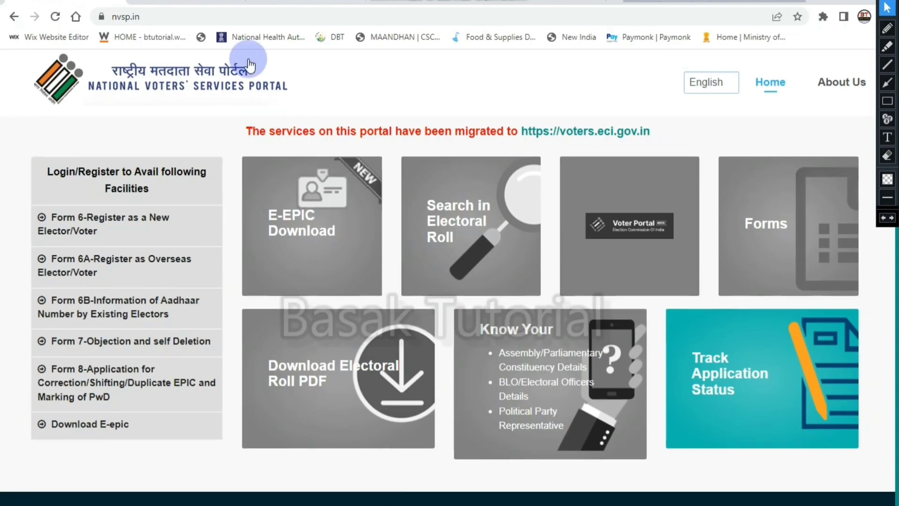
click(211, 2)
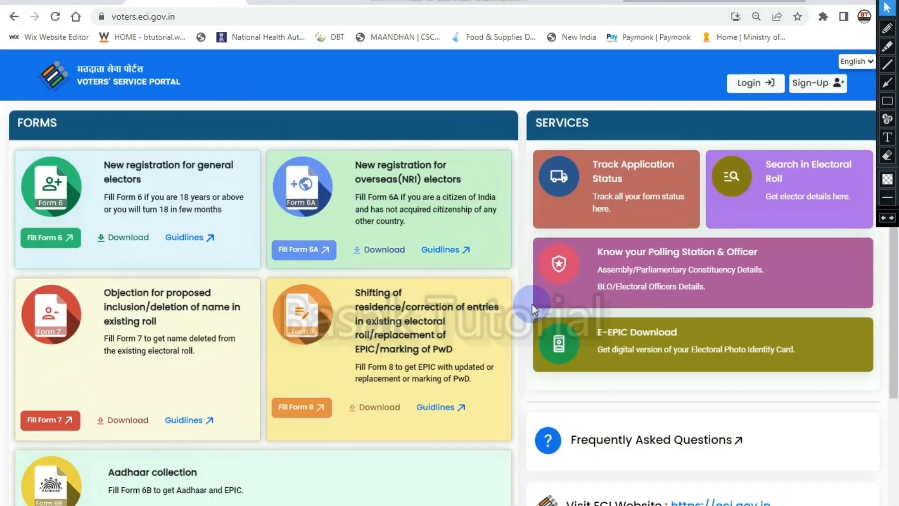
scroll(532, 303, down, 8)
scroll(535, 325, up, 9)
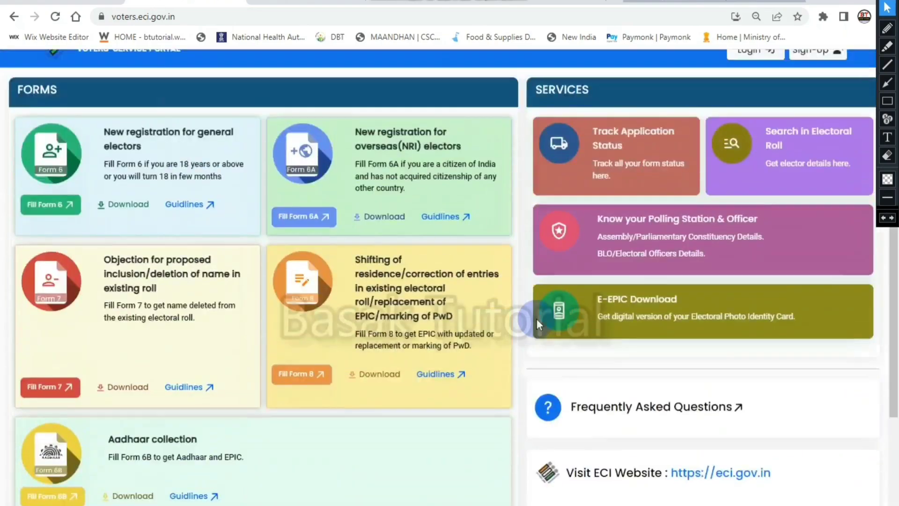
click(69, 2)
scroll(473, 275, down, 3)
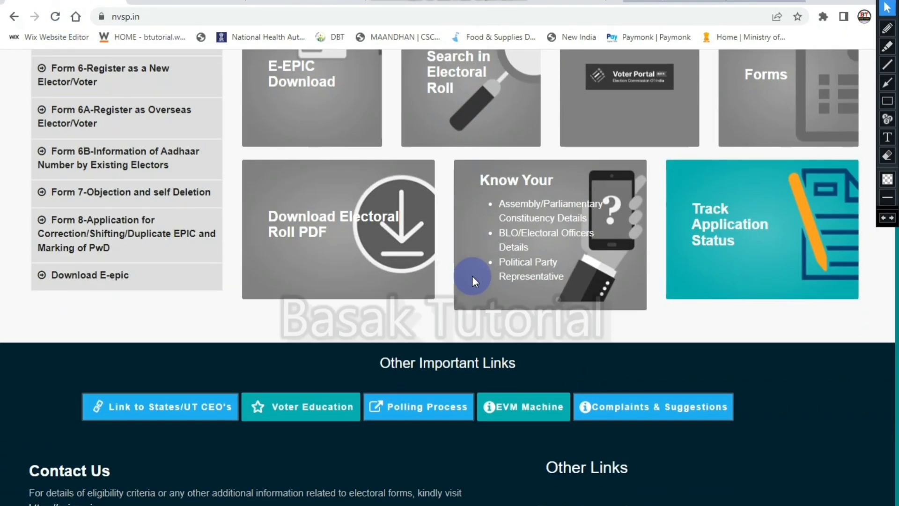
Scroll up and down the voters.eci.gov.in home page to review its listed services.
click(166, 3)
scroll(454, 217, down, 7)
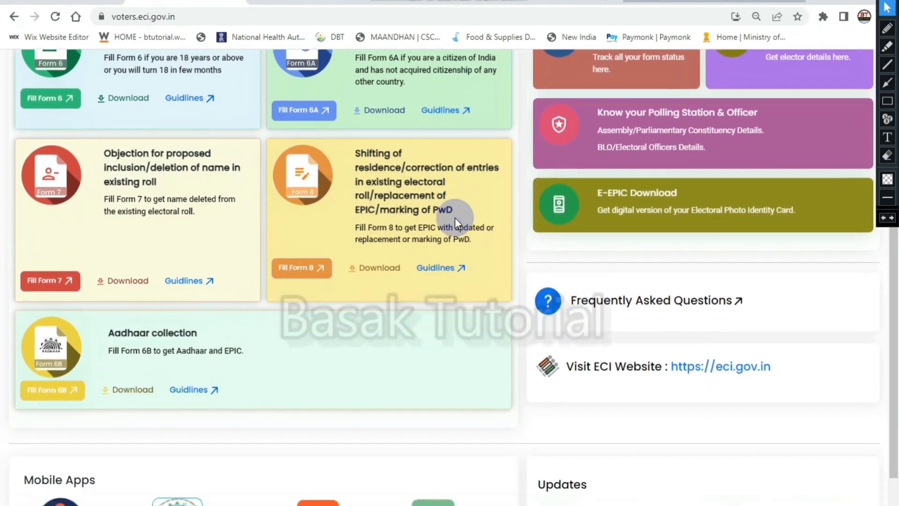
scroll(454, 217, up, 7)
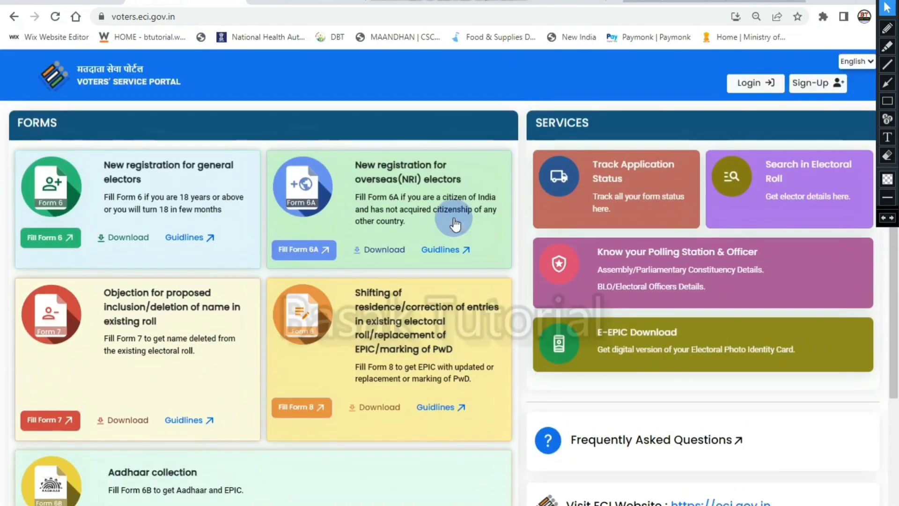
scroll(453, 218, down, 4)
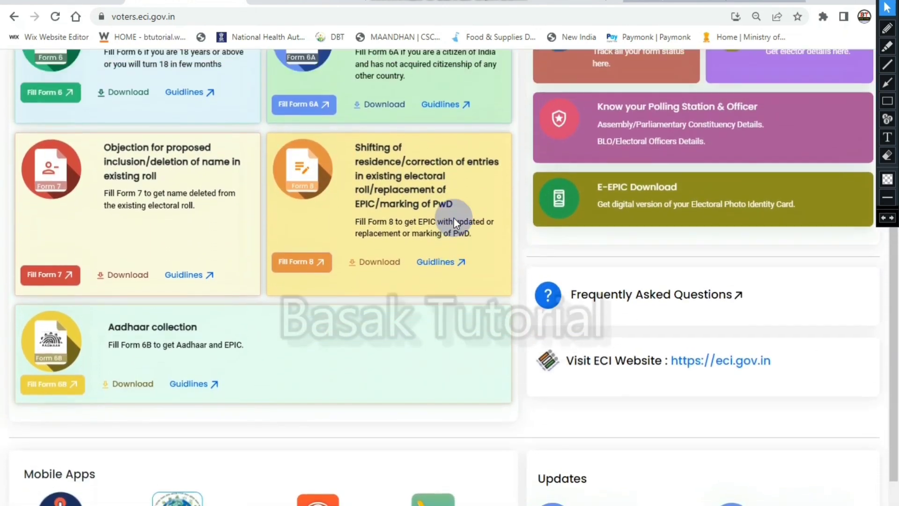
scroll(453, 218, up, 4)
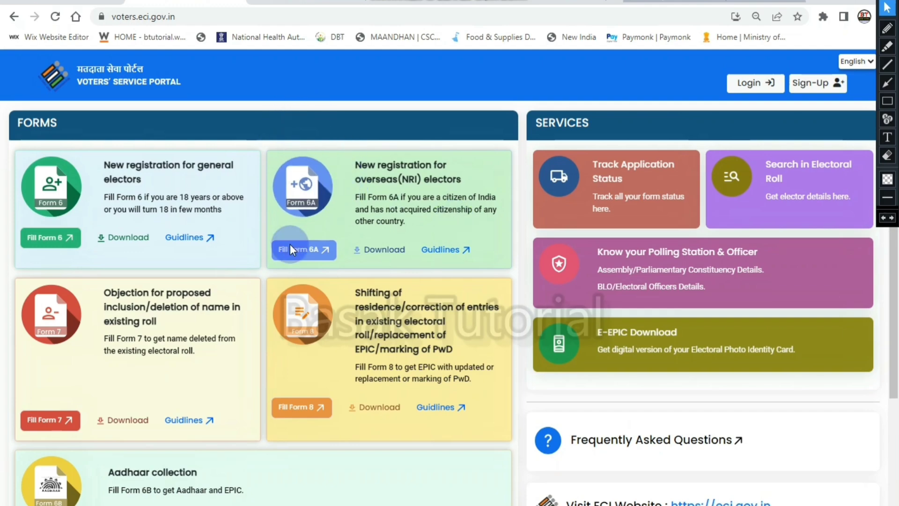
scroll(270, 271, down, 3)
scroll(268, 272, up, 3)
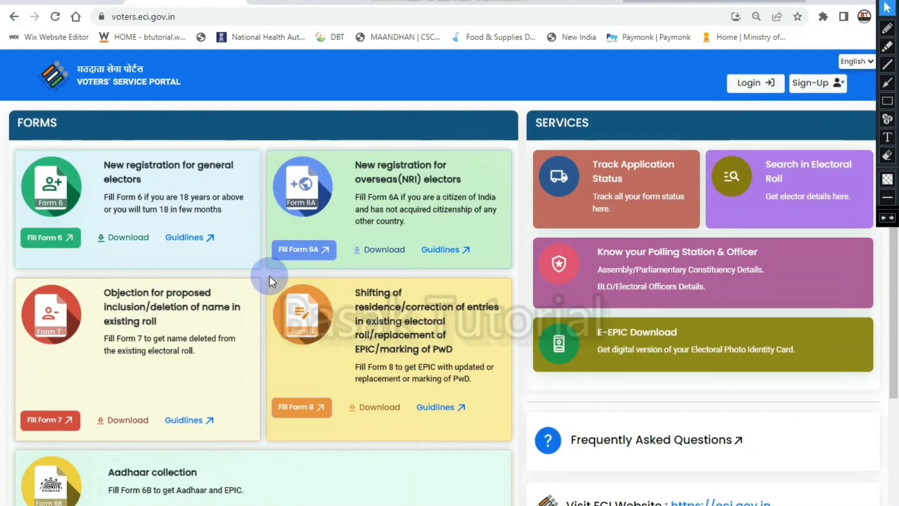
scroll(270, 276, down, 4)
scroll(269, 281, up, 4)
scroll(268, 280, down, 3)
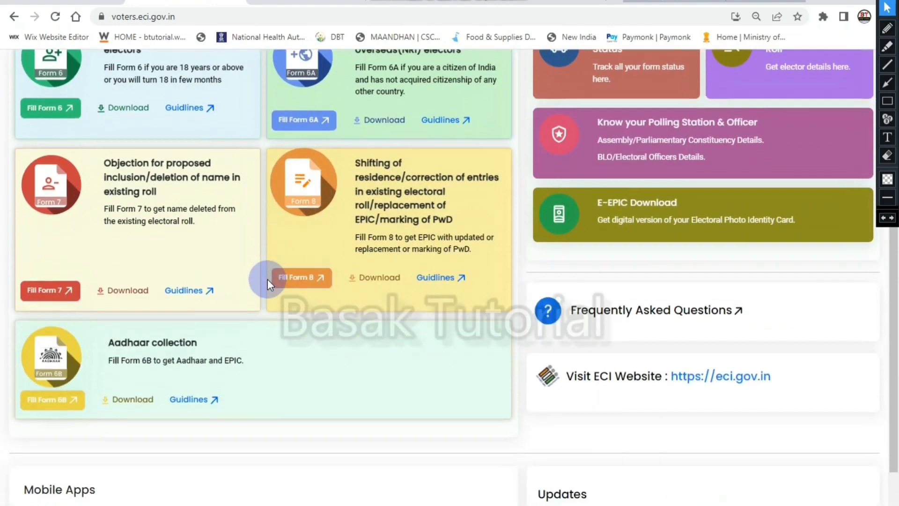
scroll(265, 274, up, 3)
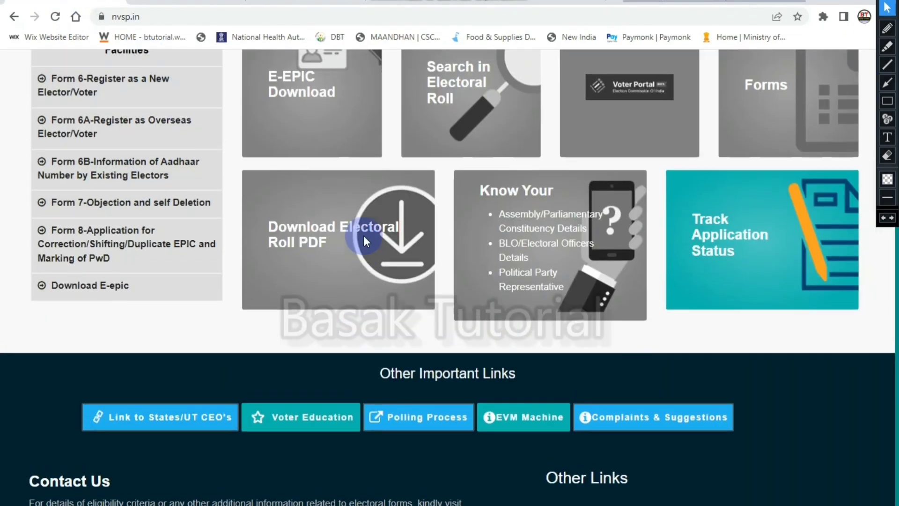
scroll(364, 235, up, 3)
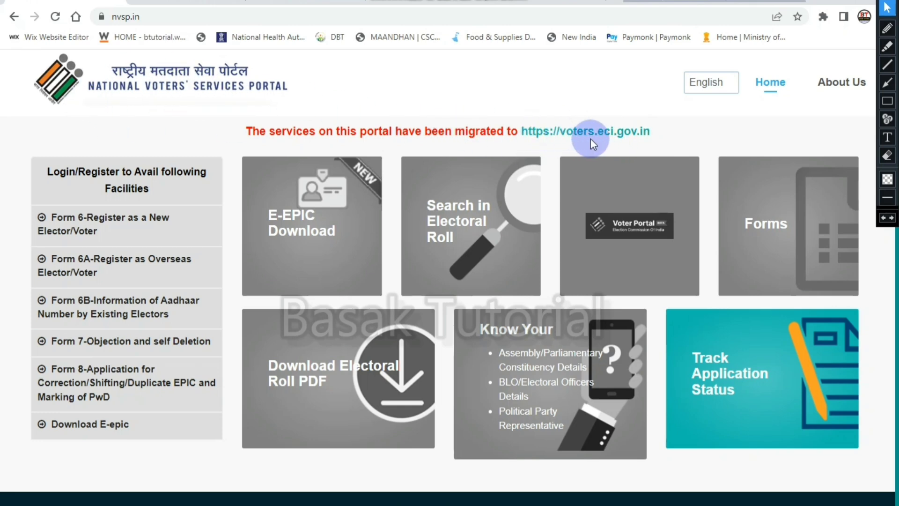
click(617, 133)
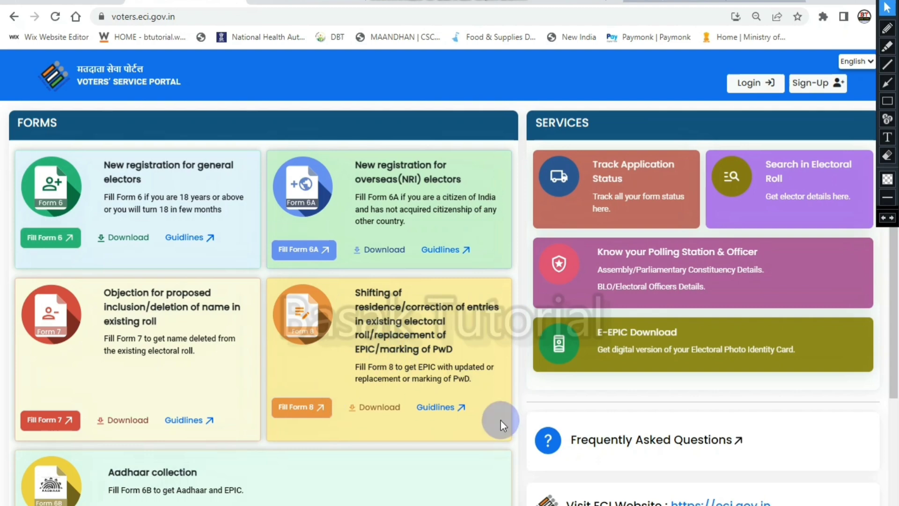
scroll(515, 347, down, 5)
scroll(515, 348, up, 5)
scroll(515, 347, down, 4)
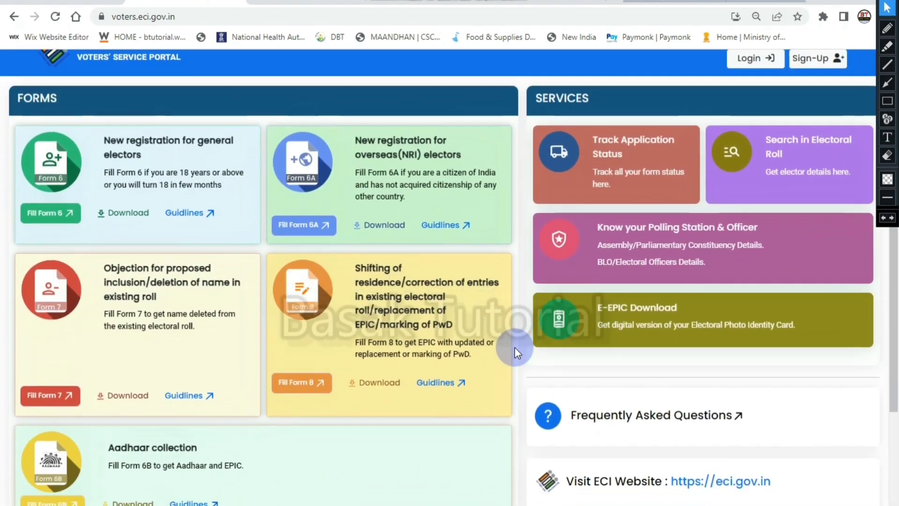
scroll(515, 347, up, 4)
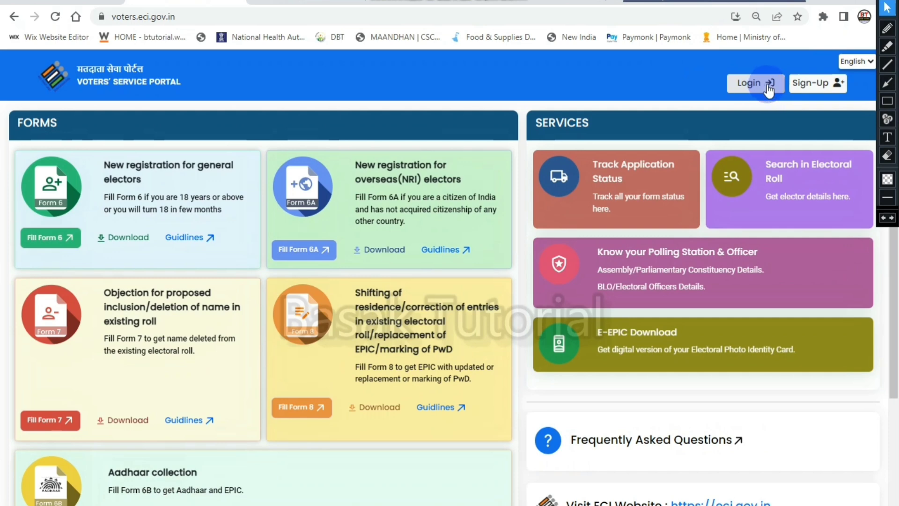
Open the nvsp.in Sign-Up registration page, then go back to the voters.eci.gov.in tab.
click(820, 85)
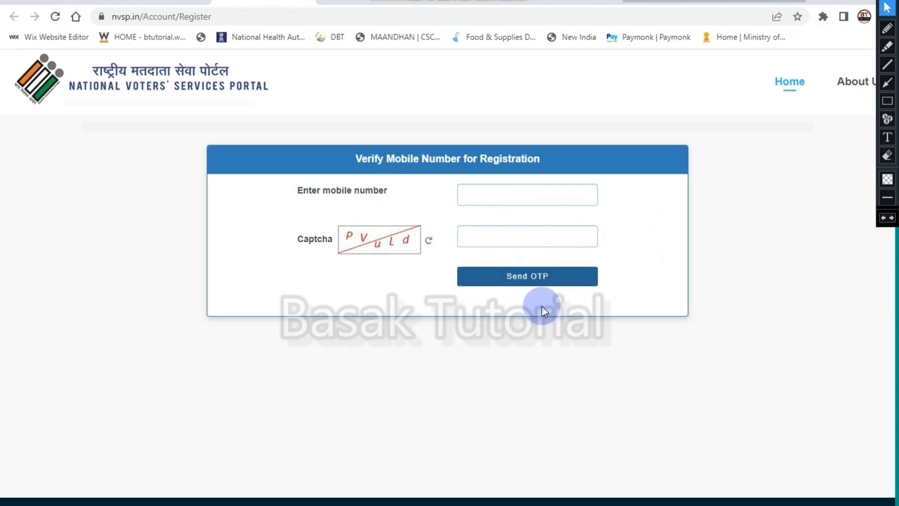
click(164, 3)
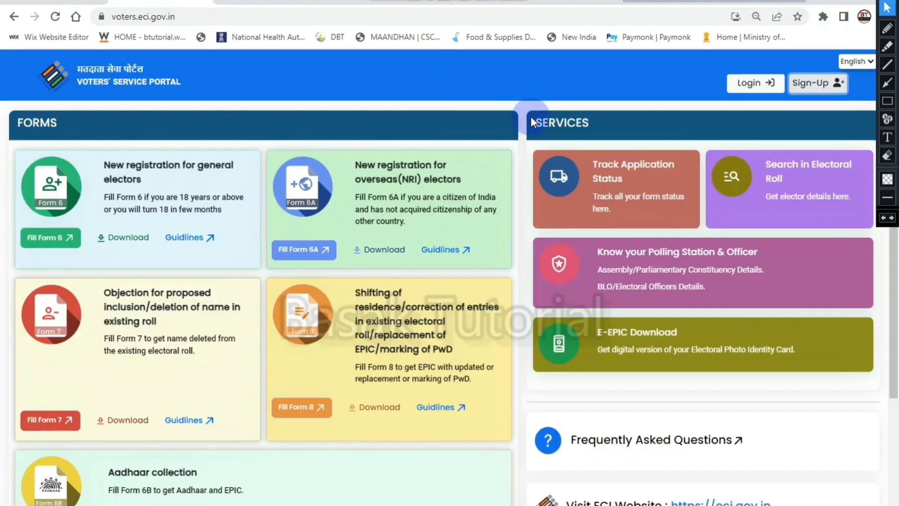
Open the Login page, enter captcha EFQNdG and verify it.
click(761, 85)
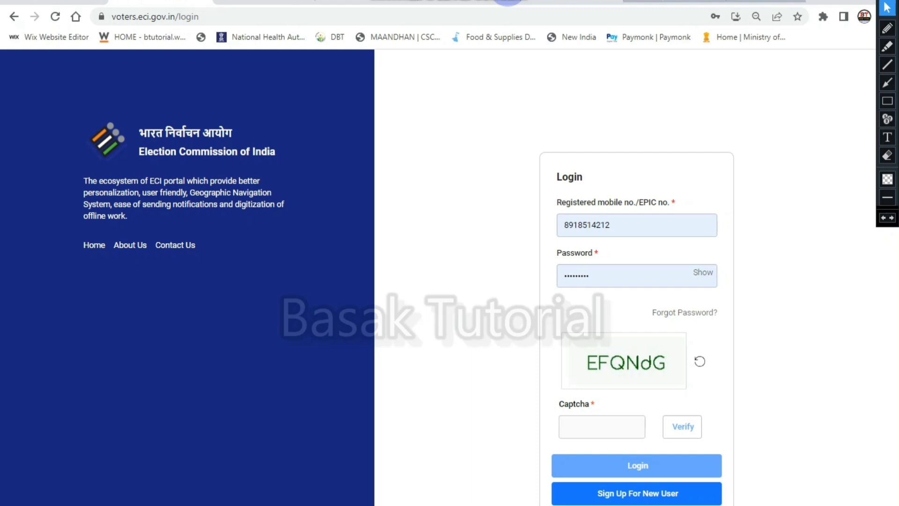
text(EFQNdG)
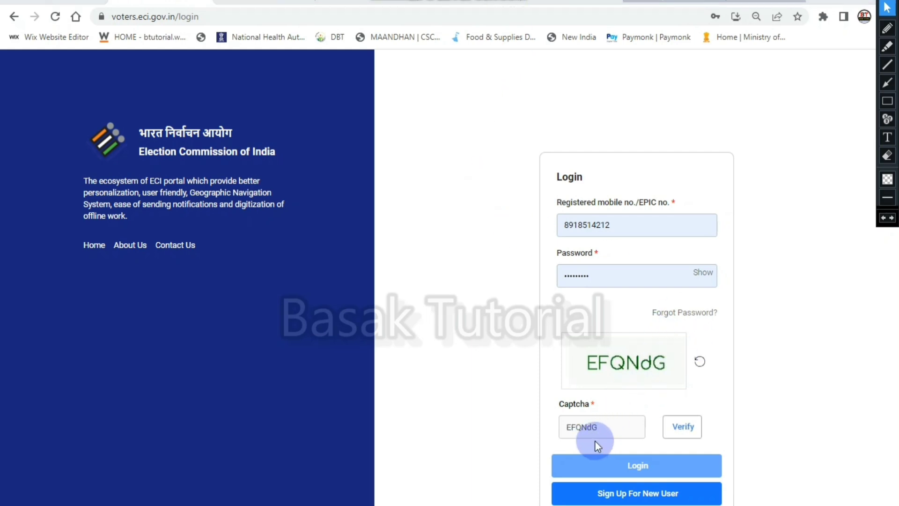
click(679, 427)
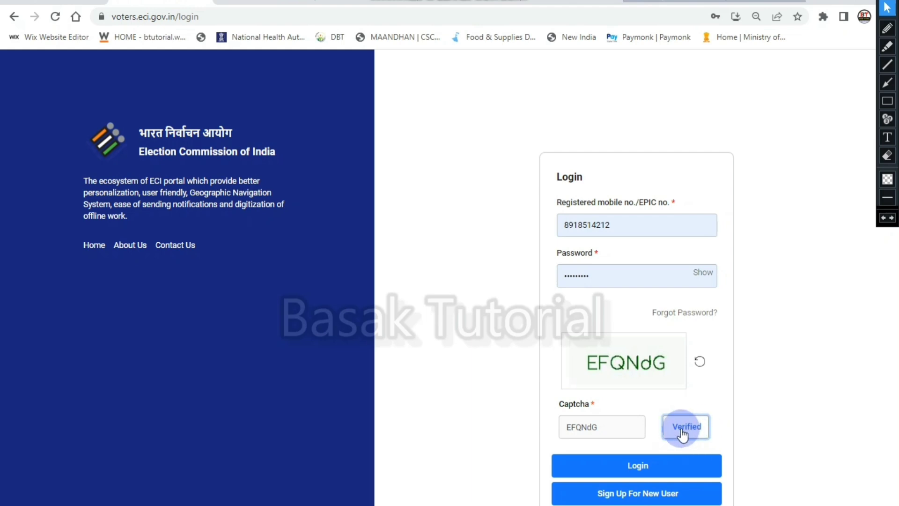
Sign in, dismiss Chrome's password notice, and locate the Form 6B Aadhaar collection card.
click(638, 466)
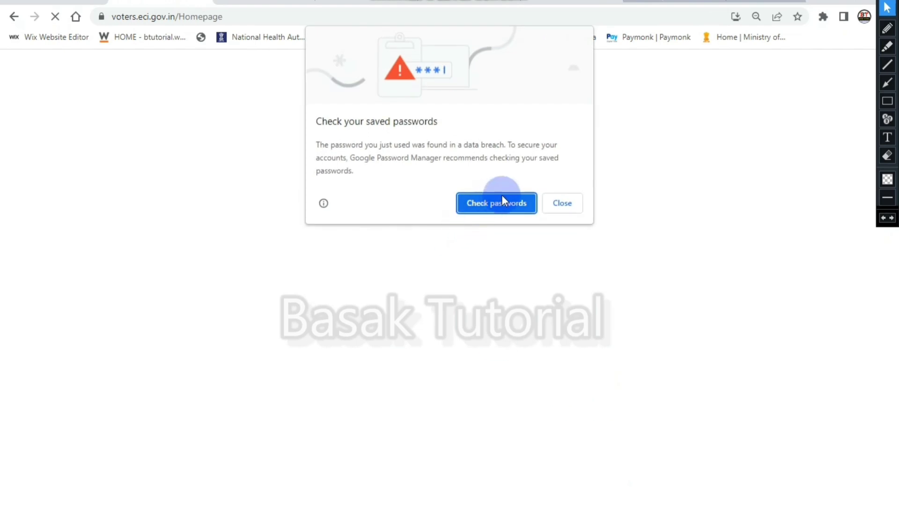
click(562, 203)
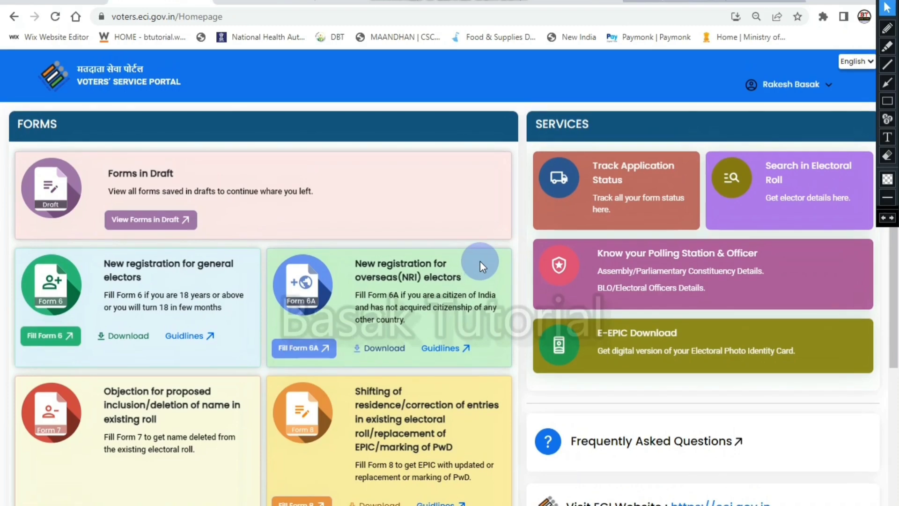
scroll(477, 264, down, 8)
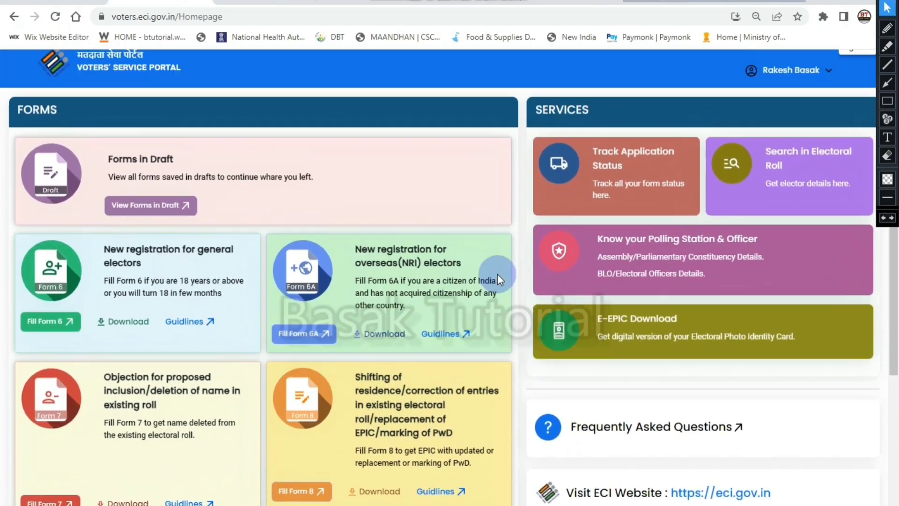
scroll(494, 279, up, 4)
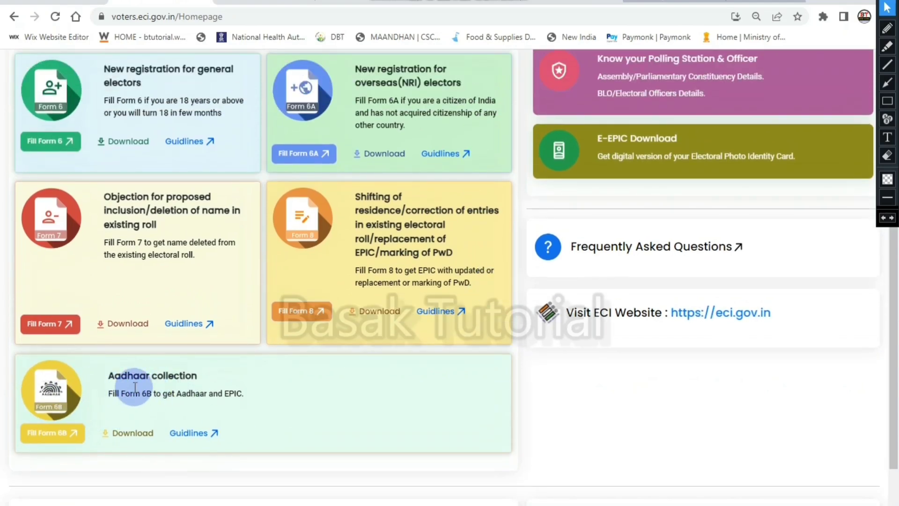
drag(109, 375, 209, 379)
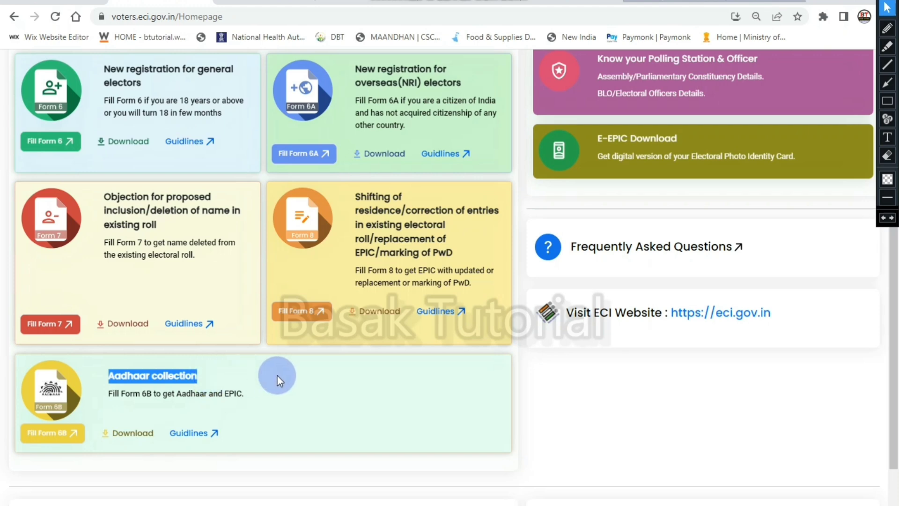
click(686, 388)
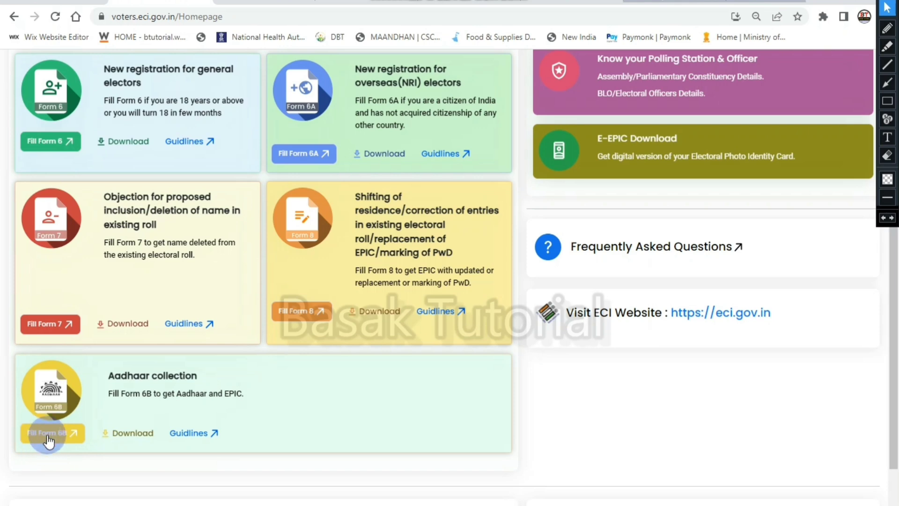
Open Fill Form 6B and submit the saved autofill EPIC number with Verify & Fill Form.
click(48, 440)
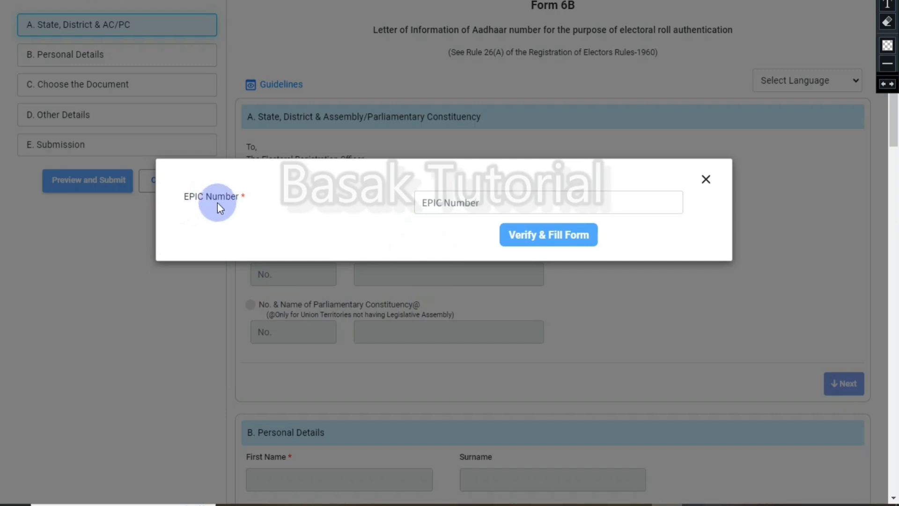
click(443, 207)
click(495, 233)
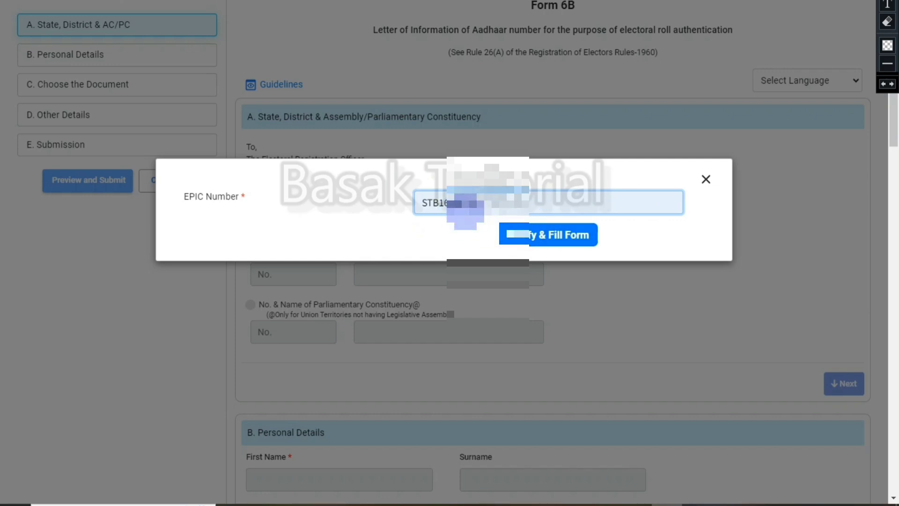
click(540, 247)
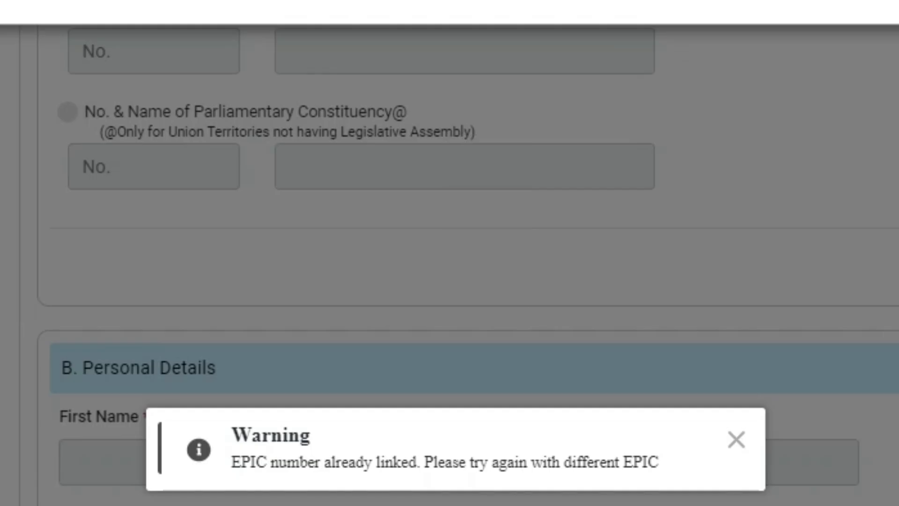
Resubmit the saved EPIC number in the Form 6B dialog, then dismiss the already-linked warning.
mouse_move(156, 415)
mouse_down()
mouse_move(217, 459)
mouse_move(685, 487)
mouse_up()
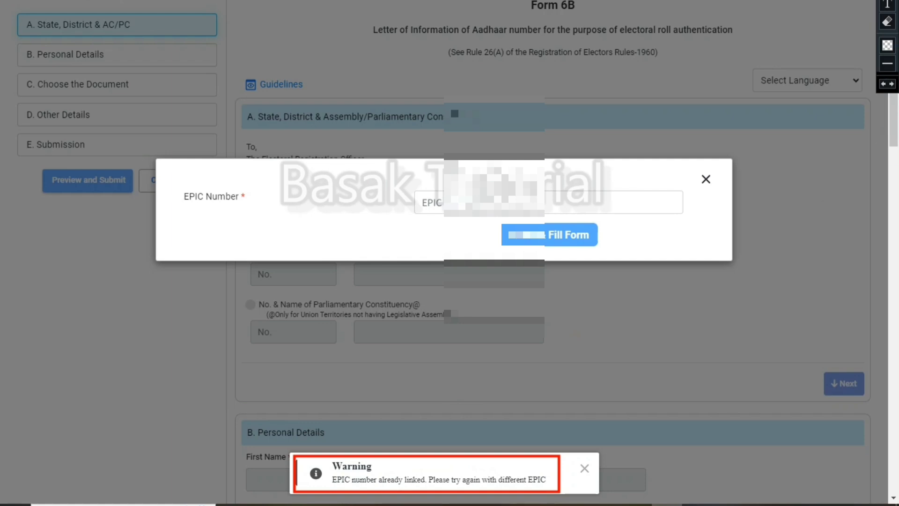
click(881, 23)
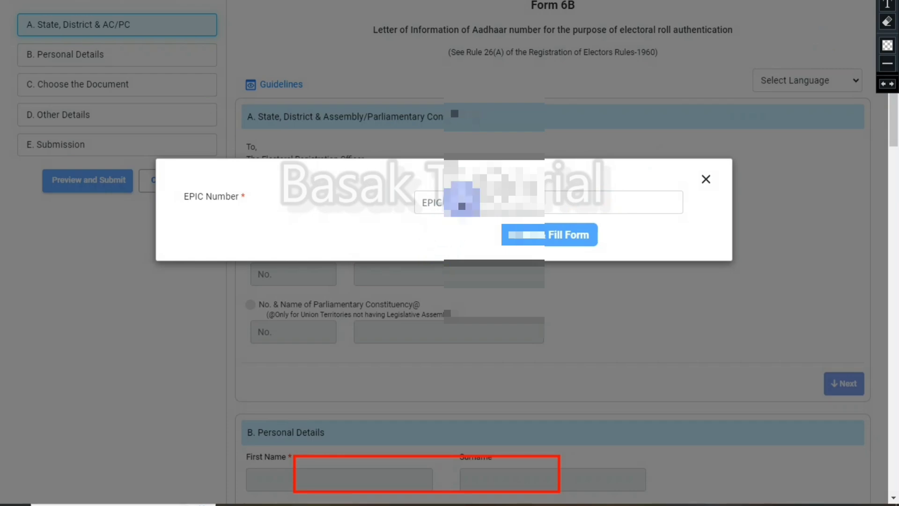
click(461, 200)
click(487, 234)
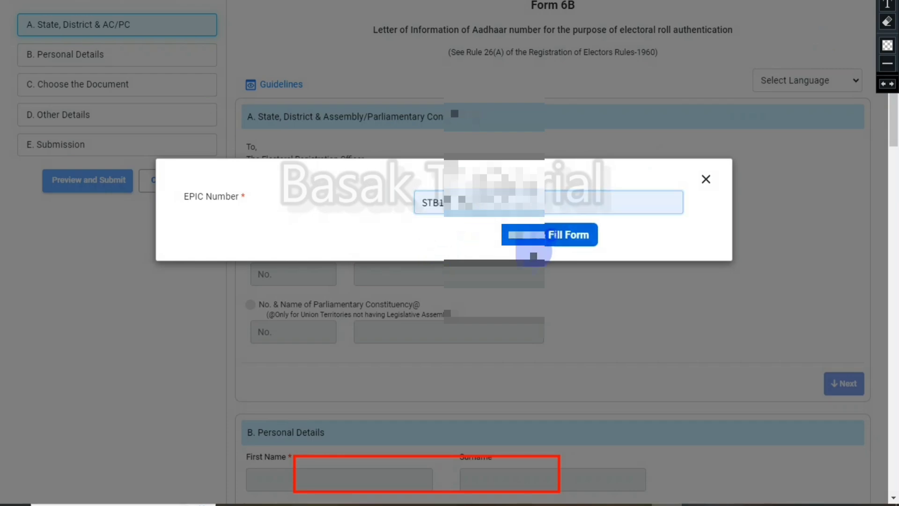
click(529, 237)
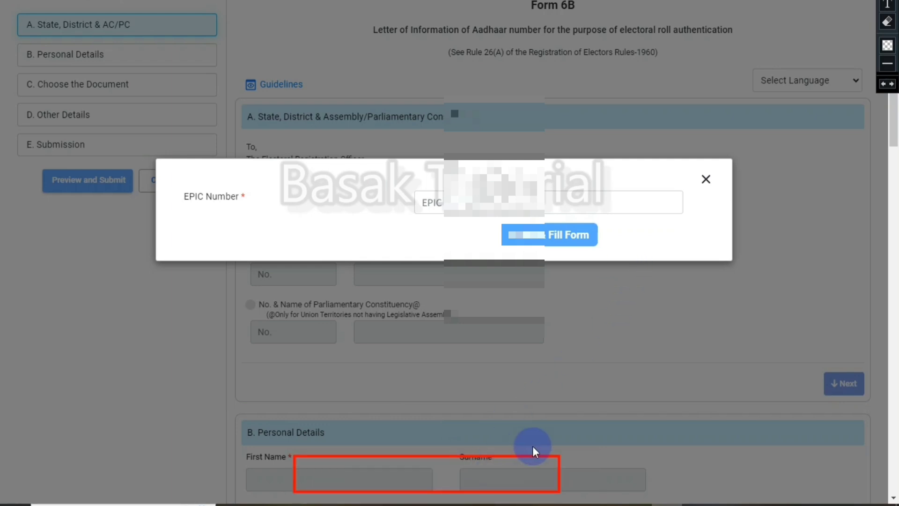
click(883, 28)
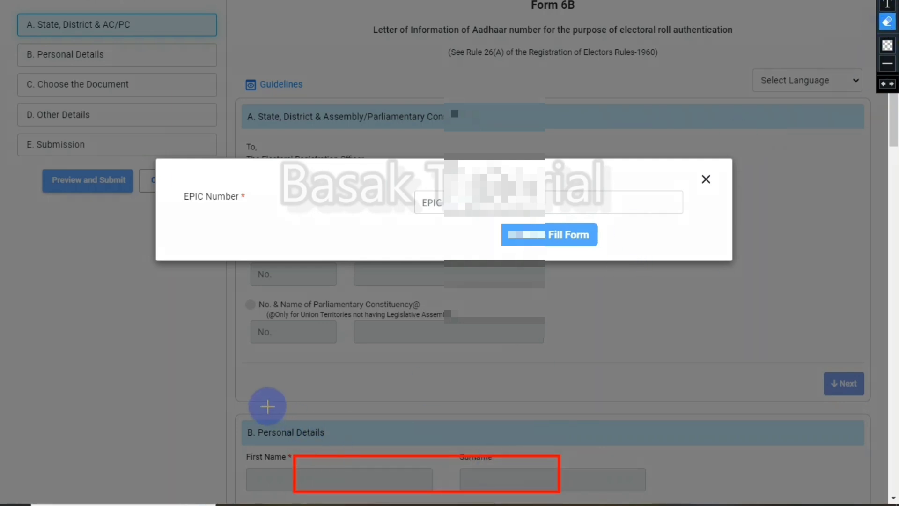
mouse_move(237, 397)
mouse_down()
mouse_move(259, 484)
mouse_move(754, 489)
mouse_up()
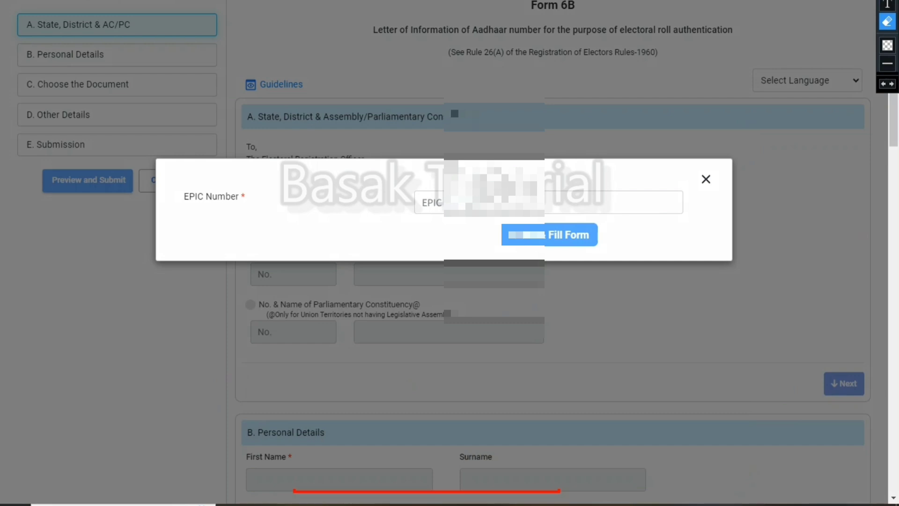
key(Escape)
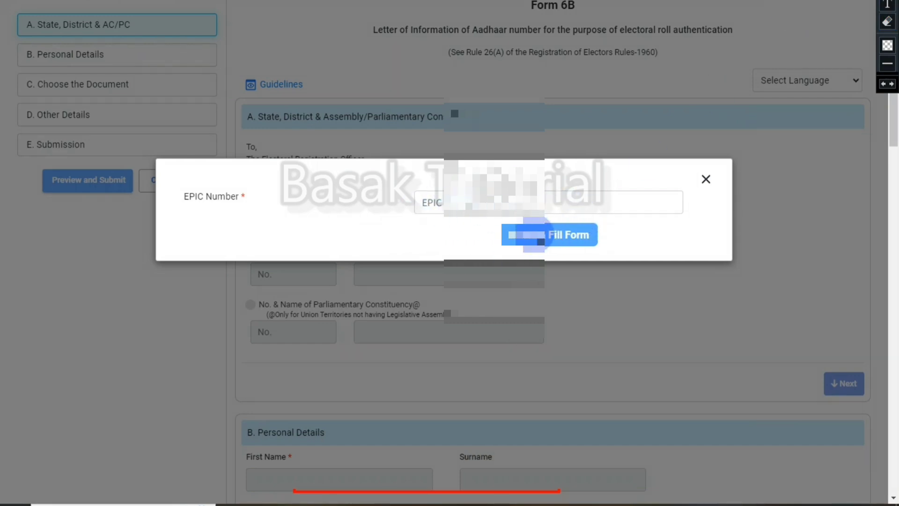
click(707, 180)
scroll(594, 198, down, 8)
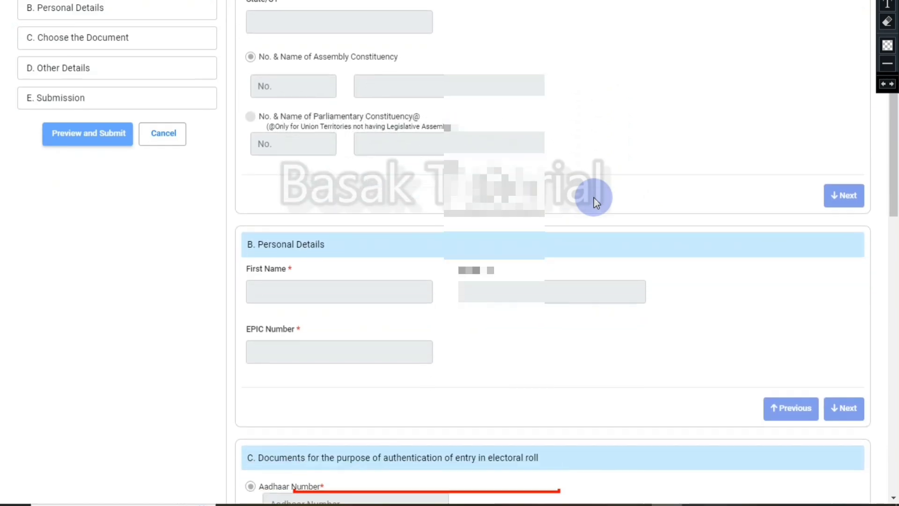
scroll(594, 199, down, 13)
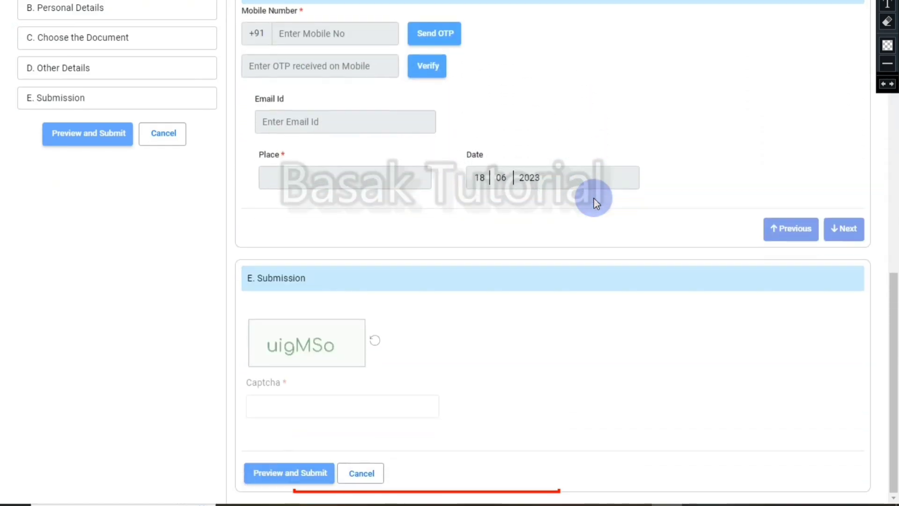
scroll(594, 198, up, 20)
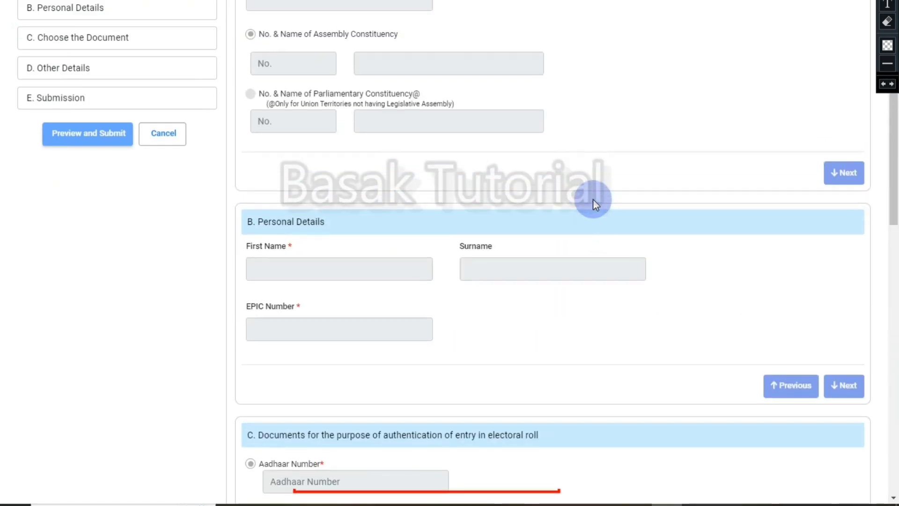
scroll(577, 211, down, 8)
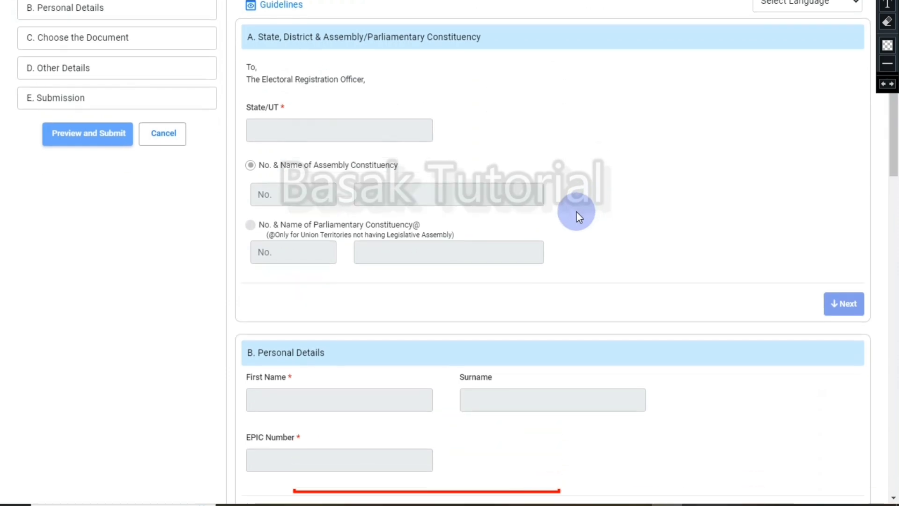
scroll(577, 212, down, 11)
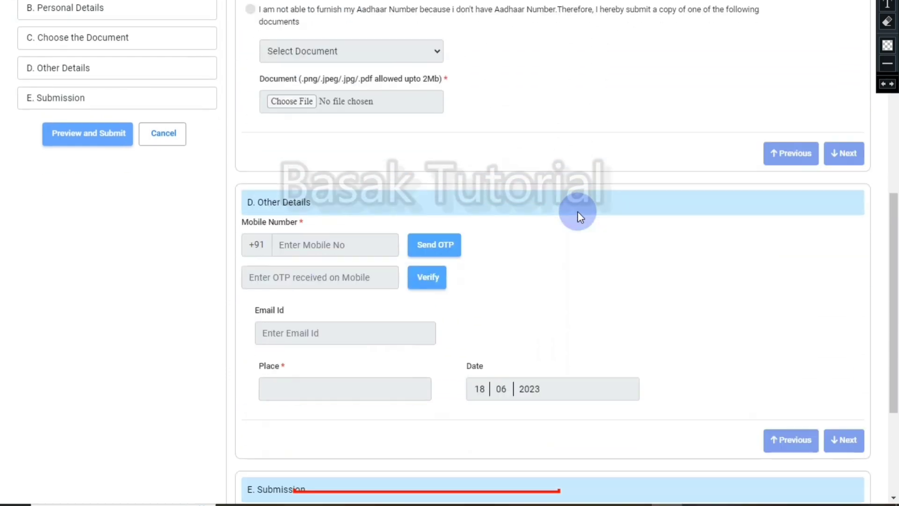
scroll(578, 212, up, 20)
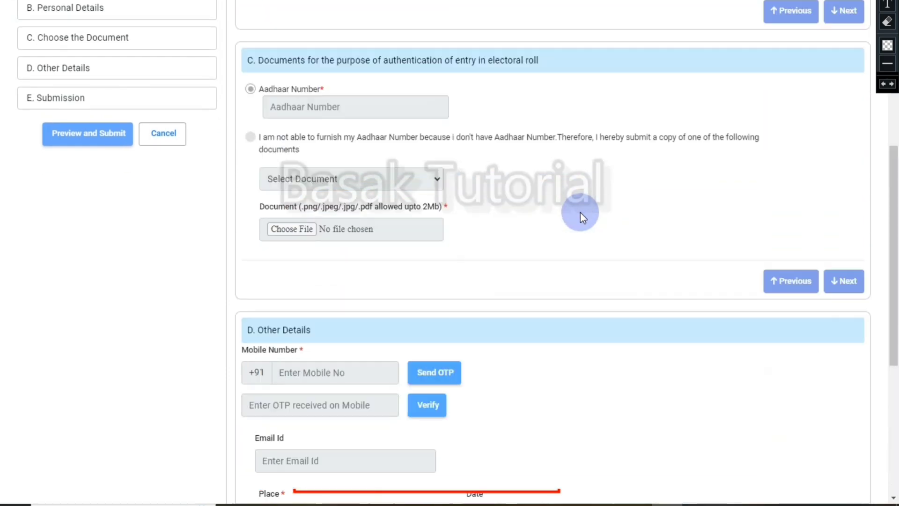
scroll(579, 214, down, 10)
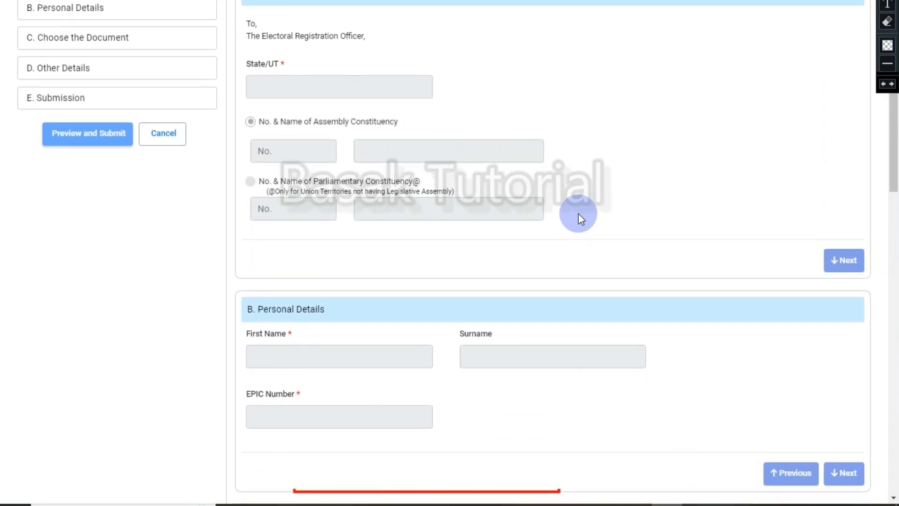
scroll(581, 214, down, 8)
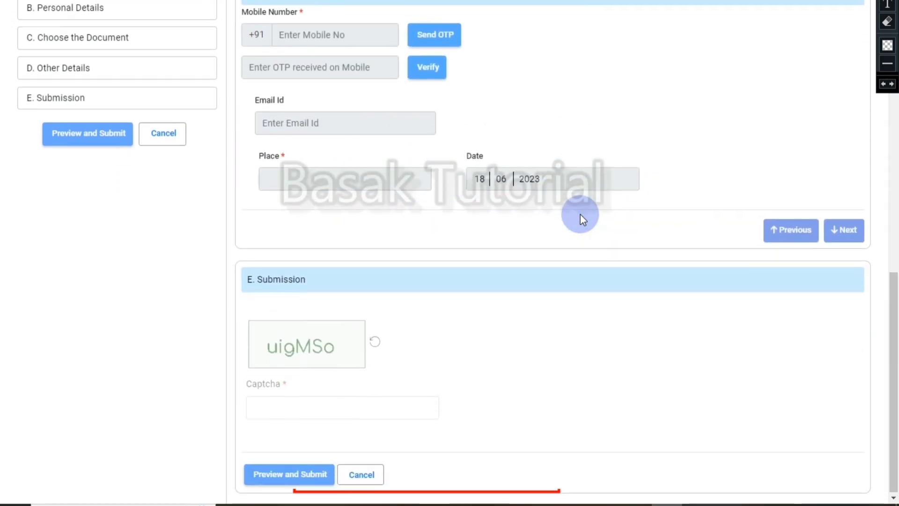
scroll(580, 215, up, 6)
scroll(580, 215, up, 8)
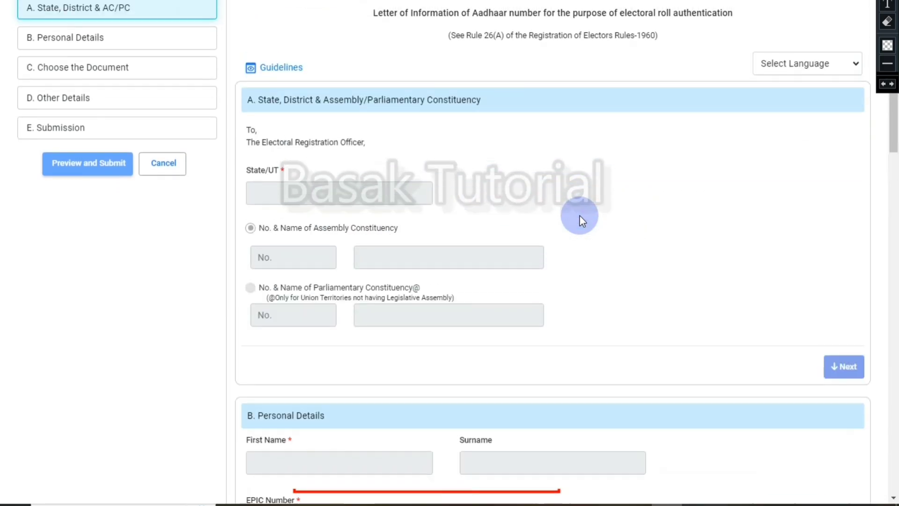
scroll(580, 215, down, 12)
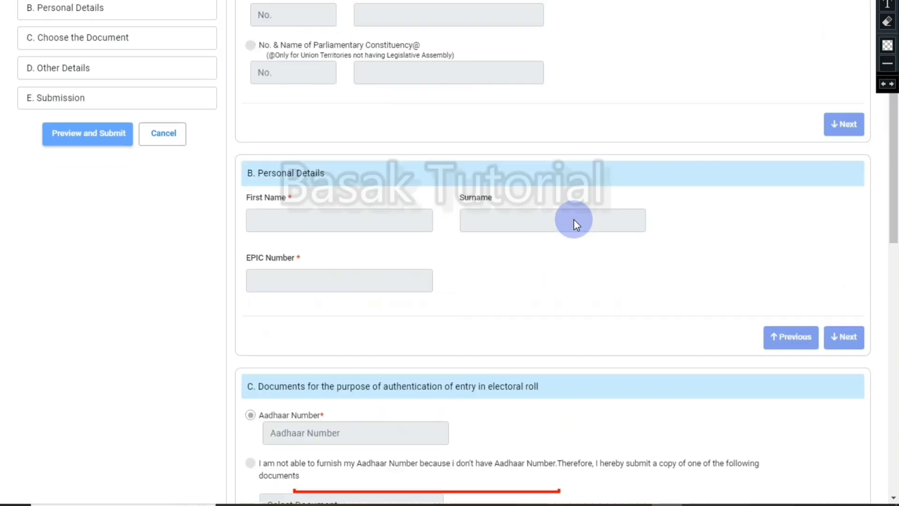
scroll(572, 235, down, 1)
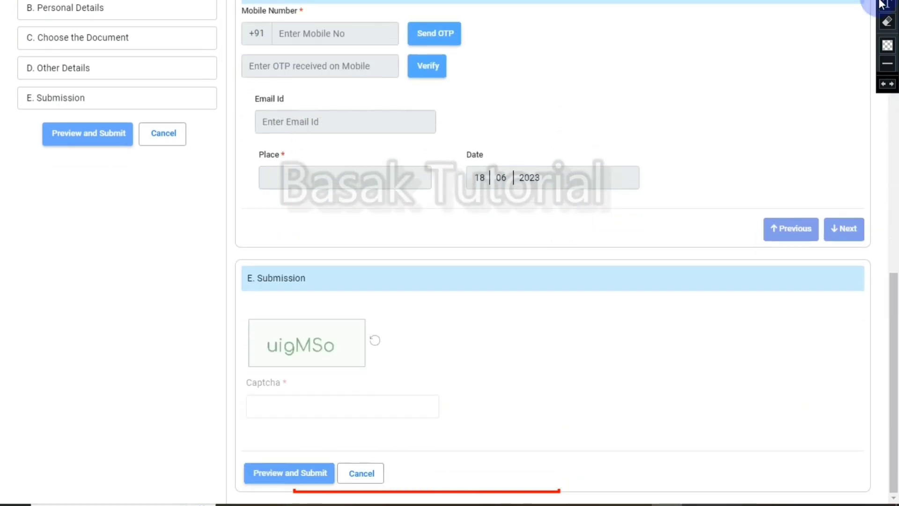
click(300, 490)
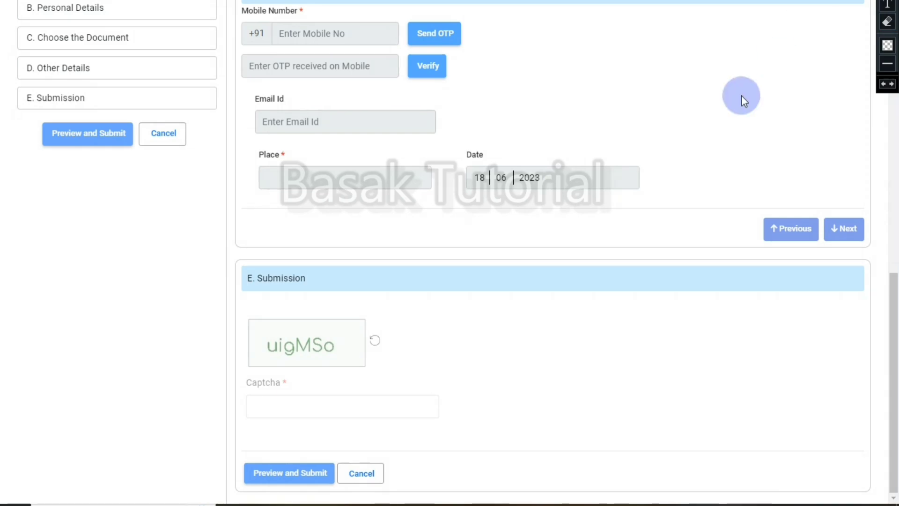
scroll(741, 94, up, 10)
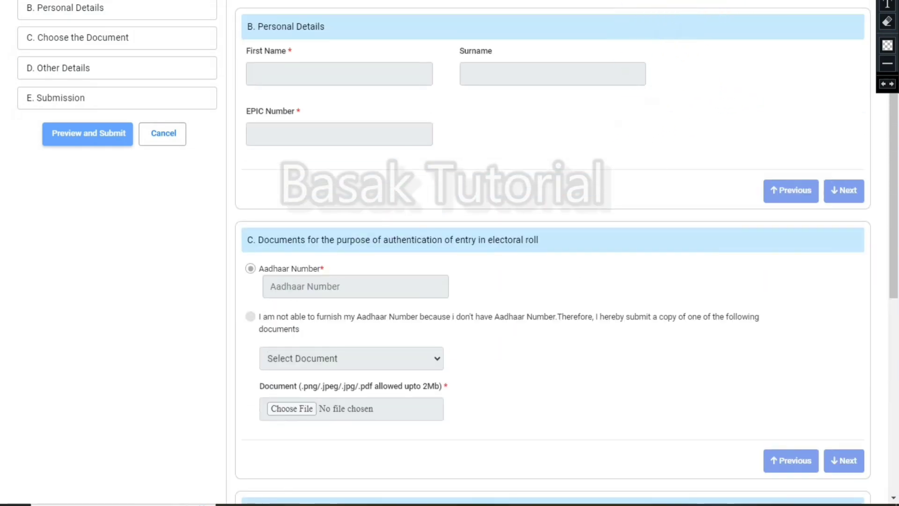
Return to the portal Homepage and open the E-EPIC Download service.
click(684, 83)
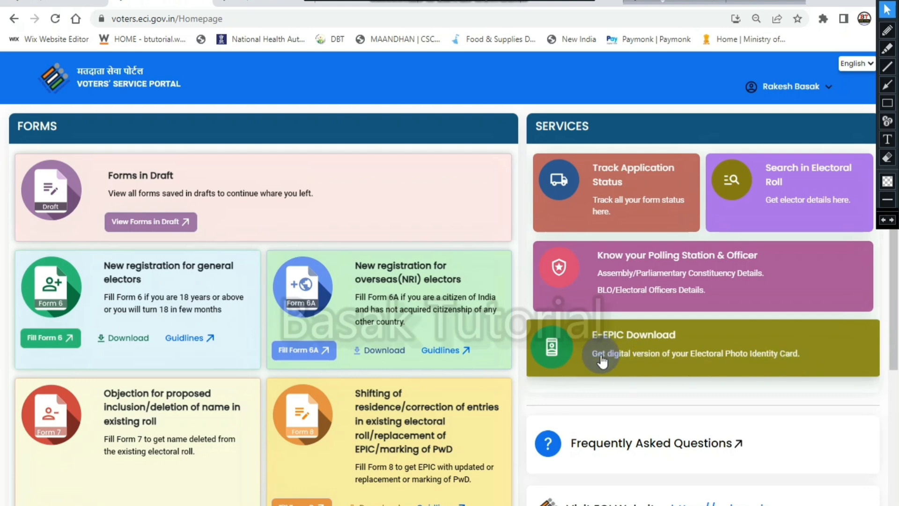
click(626, 336)
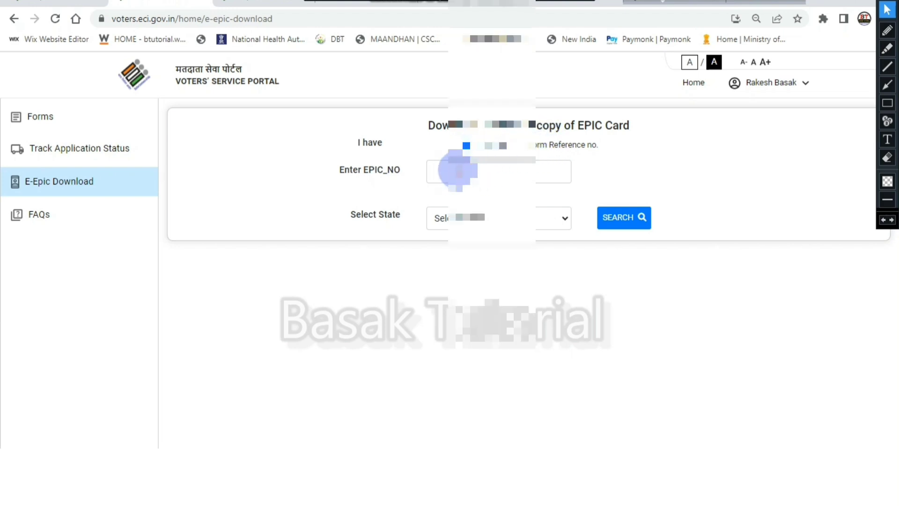
Enter the EPIC number, select West Bengal as the state, and search.
click(463, 173)
text(STE)
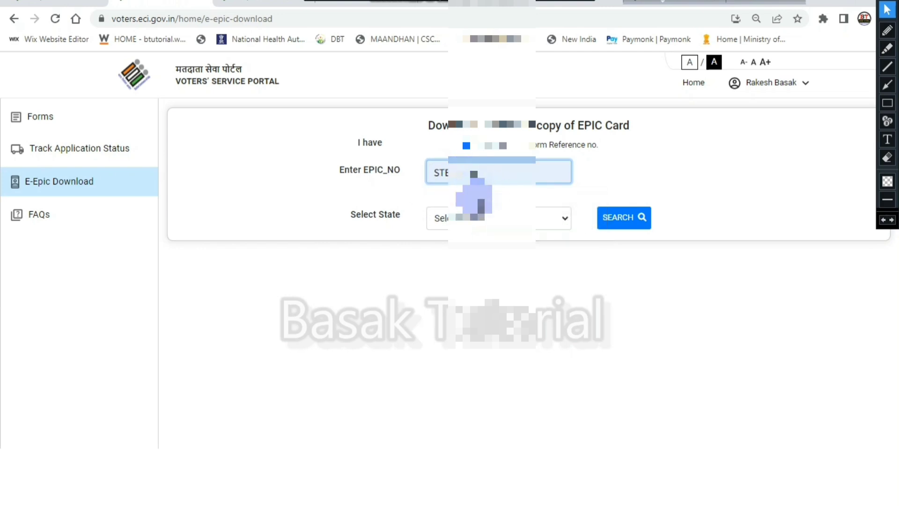
click(484, 217)
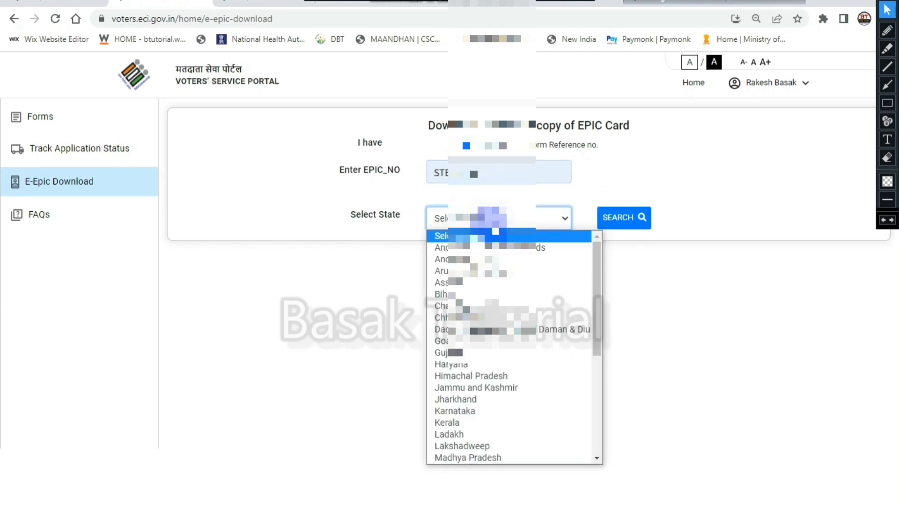
scroll(478, 374, down, 5)
click(487, 458)
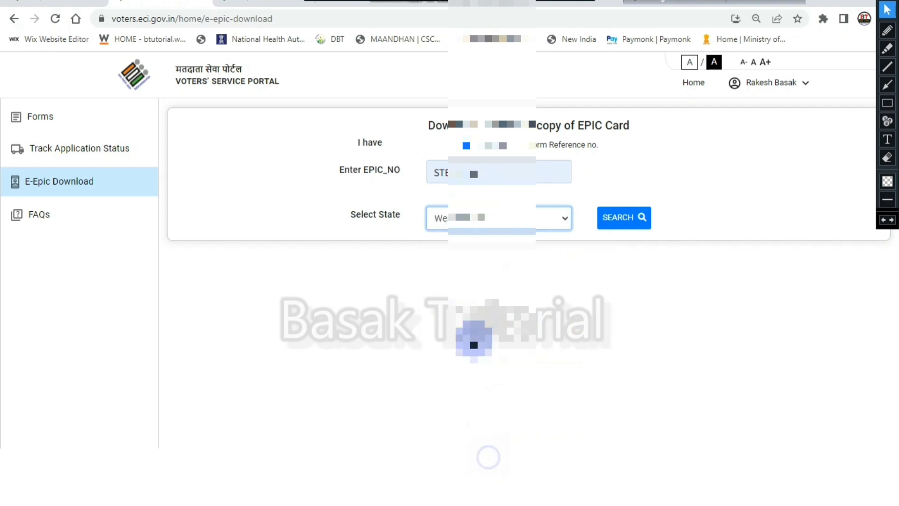
click(613, 225)
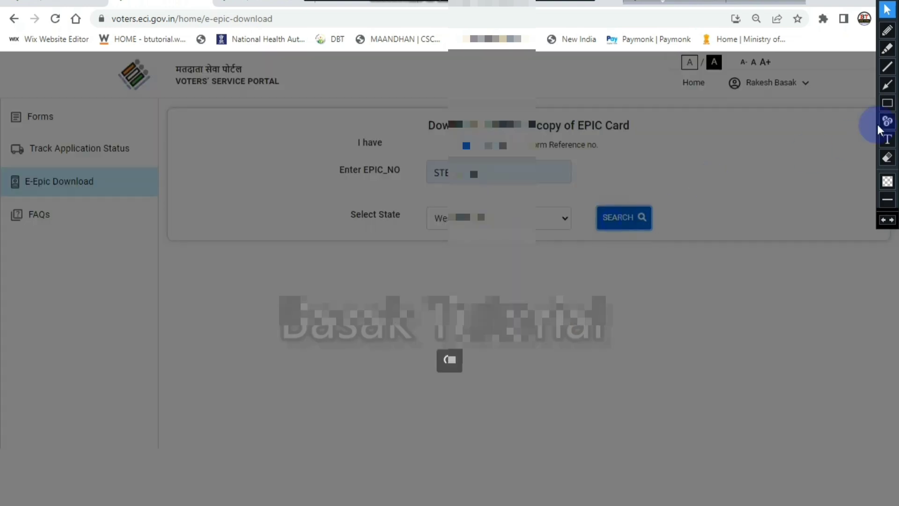
Review the returned elector record and highlight the notice about updating the mobile number.
click(887, 103)
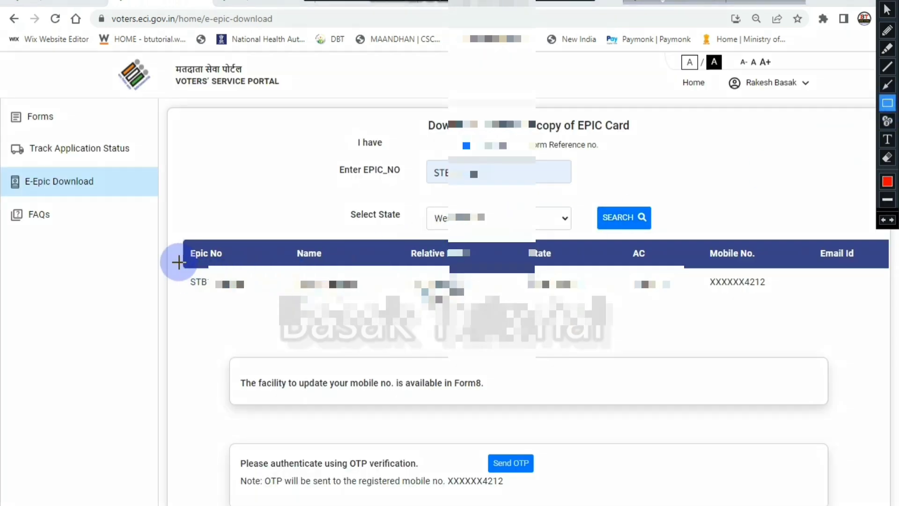
mouse_move(178, 262)
mouse_down()
mouse_move(237, 301)
mouse_move(401, 327)
mouse_move(615, 328)
mouse_move(890, 308)
mouse_up()
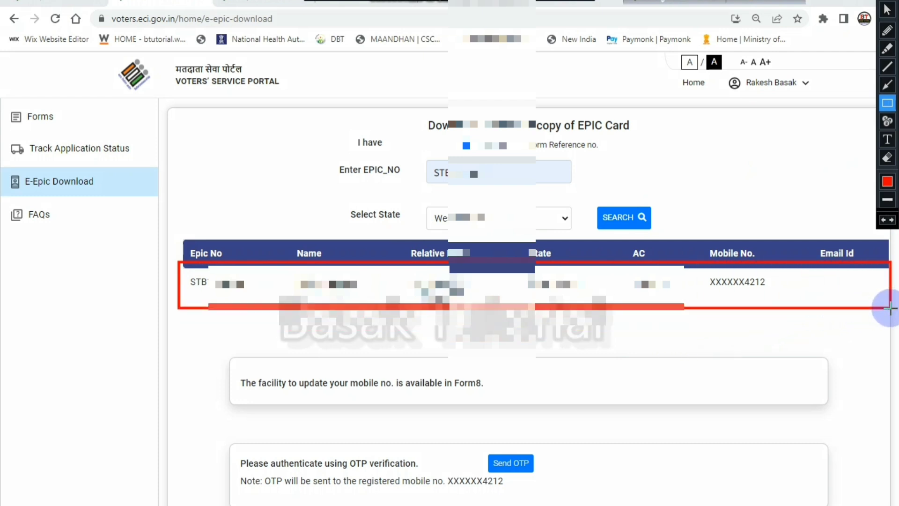
click(887, 157)
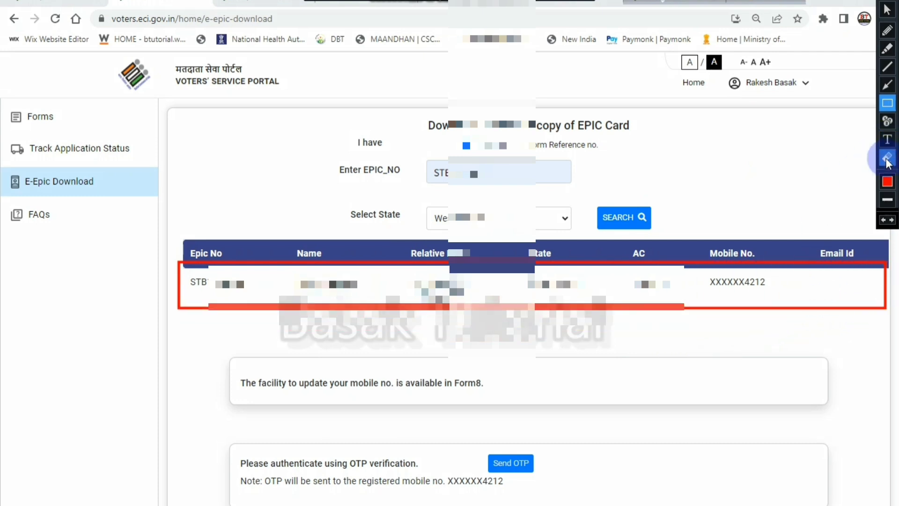
mouse_move(162, 219)
mouse_down()
mouse_move(165, 281)
mouse_move(215, 357)
mouse_move(416, 355)
mouse_move(685, 328)
mouse_move(885, 331)
mouse_up()
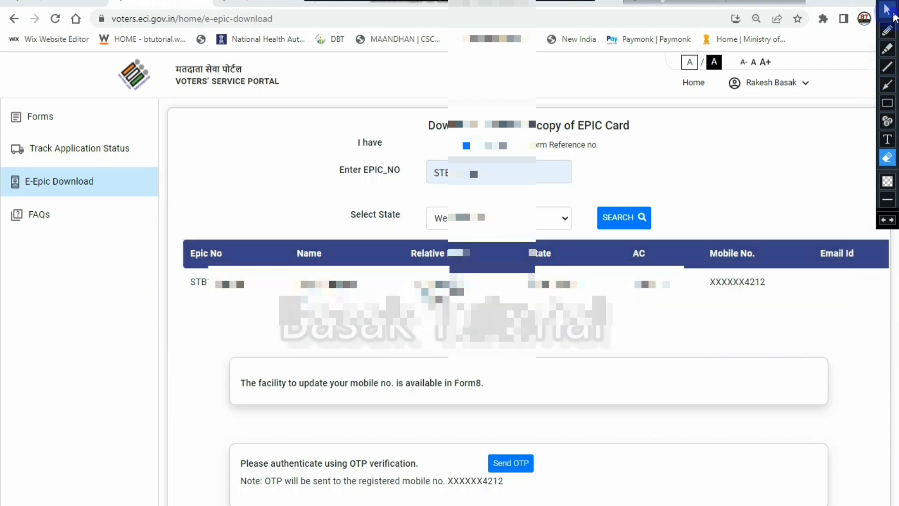
click(892, 13)
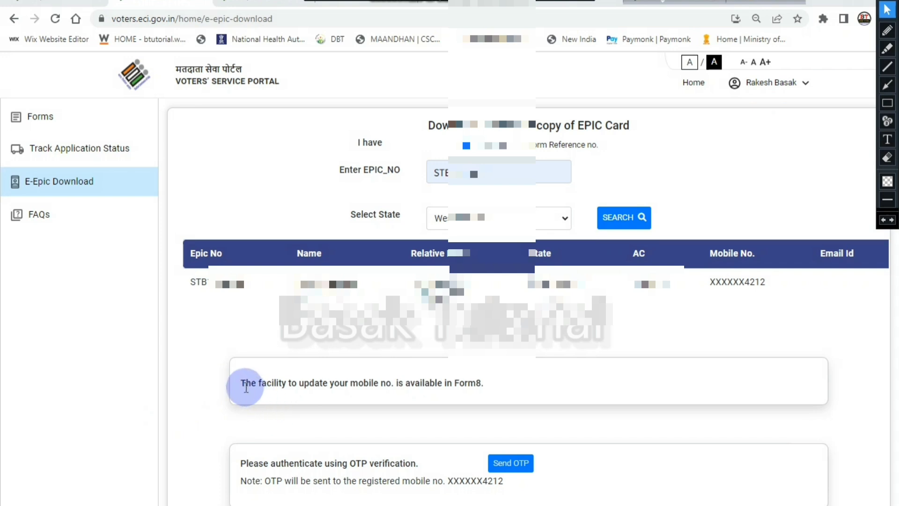
drag(240, 385, 491, 382)
Read the OTP verification and registered-mobile notes, then request an OTP to the registered mobile.
click(491, 382)
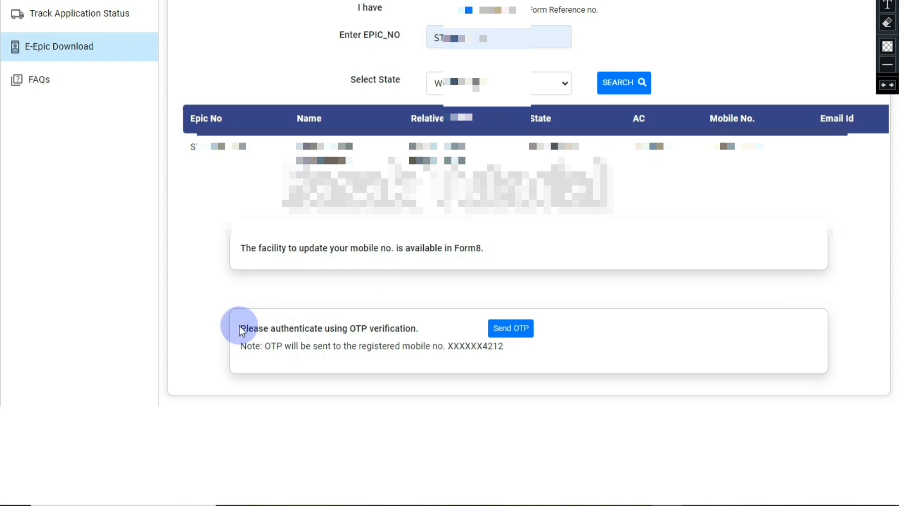
drag(240, 327, 411, 328)
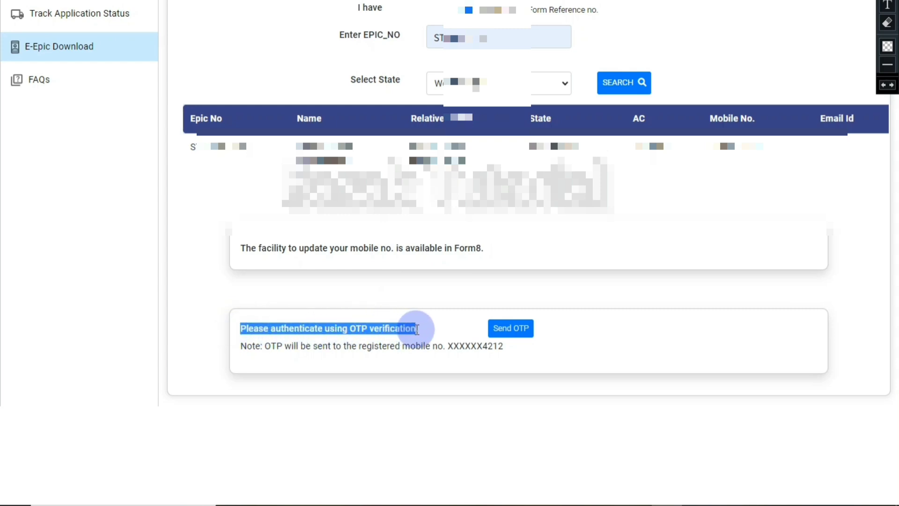
drag(241, 346, 504, 350)
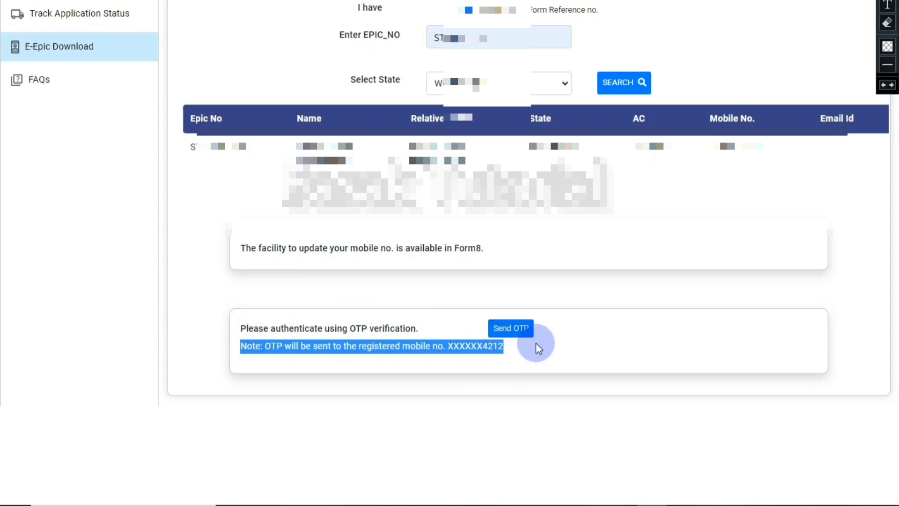
click(515, 330)
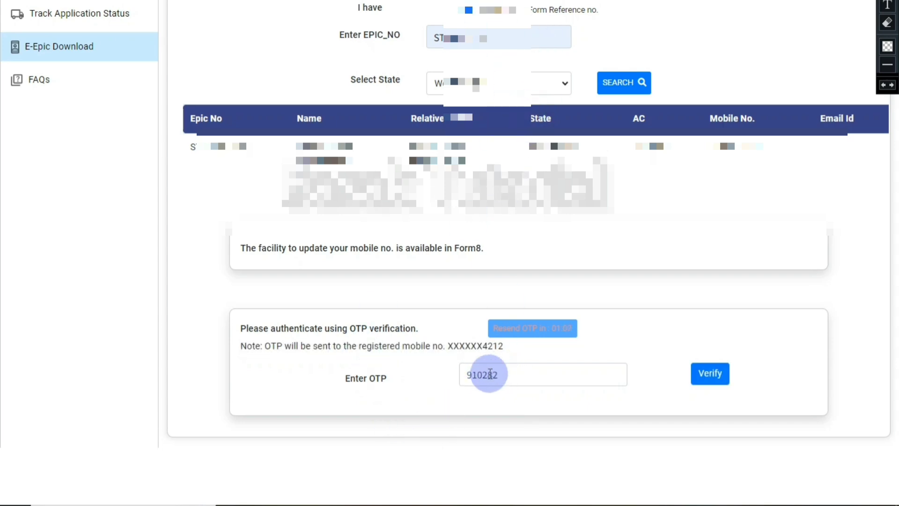
Verify the OTP, download the e-EPIC PDF, and highlight the congratulations message.
click(701, 380)
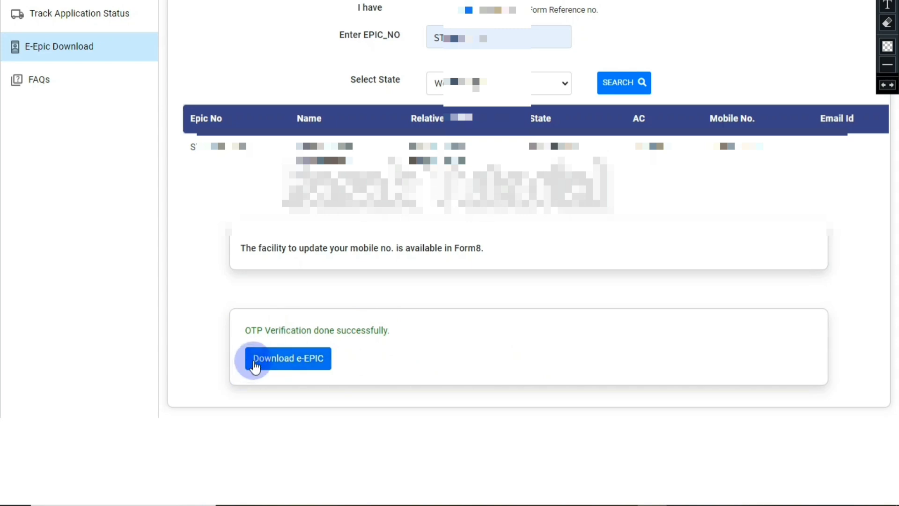
click(300, 369)
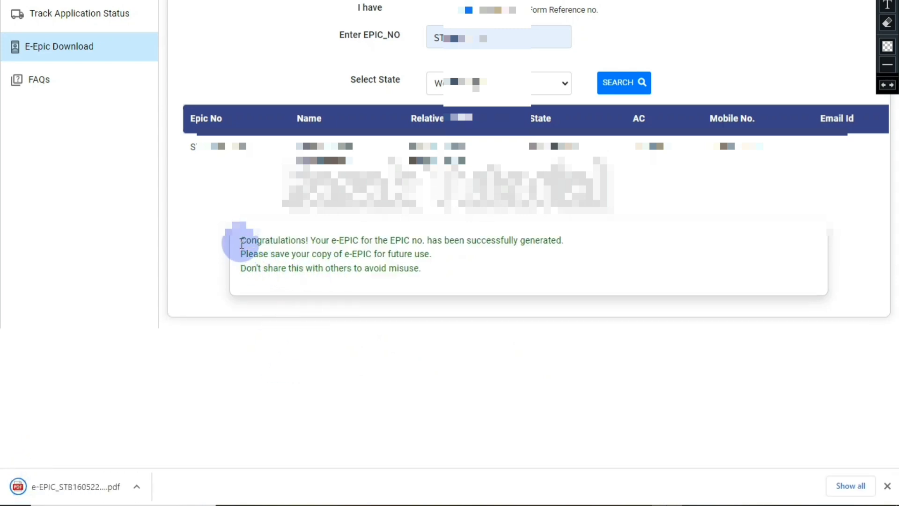
drag(263, 248, 429, 268)
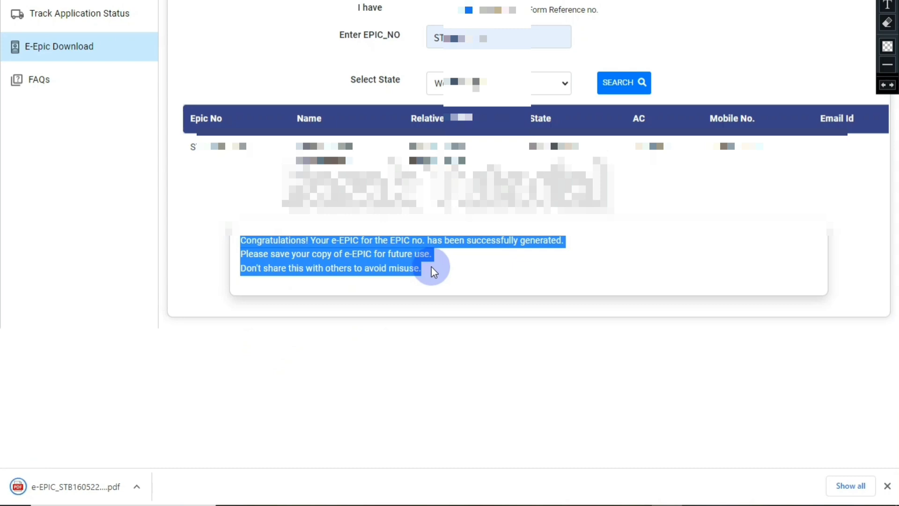
click(450, 265)
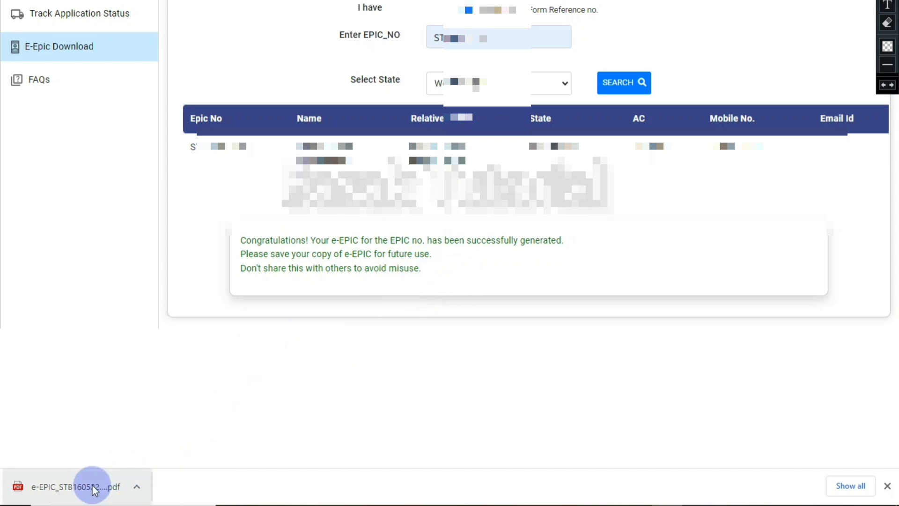
Open the downloaded e-EPIC PDF and highlight its 'Failed to load PDF document' error.
click(56, 486)
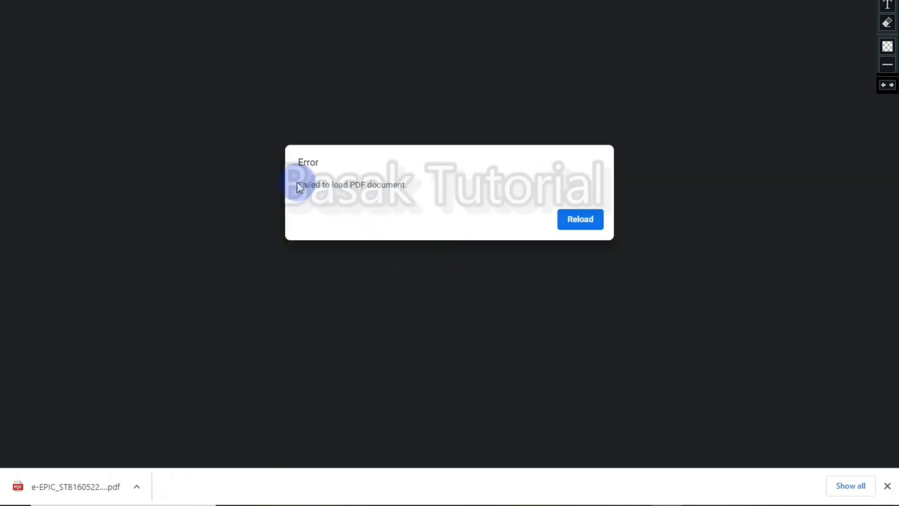
drag(301, 183, 404, 241)
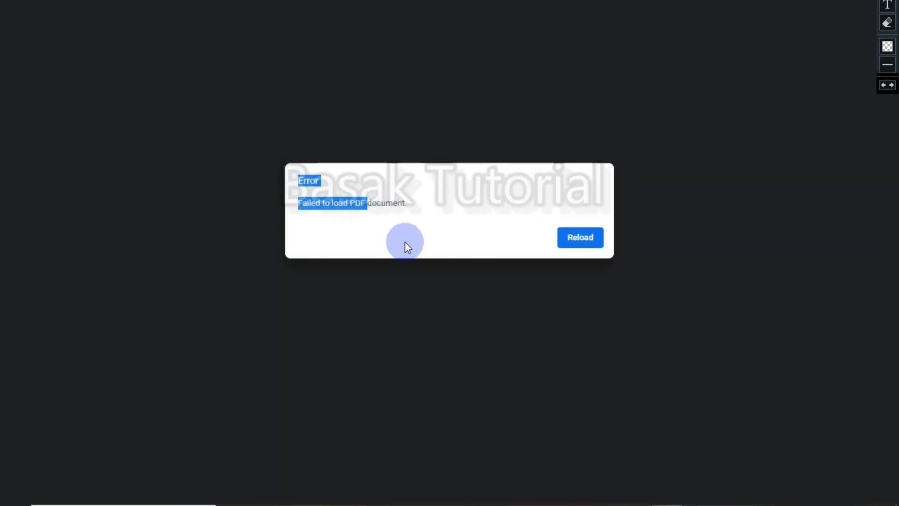
click(438, 198)
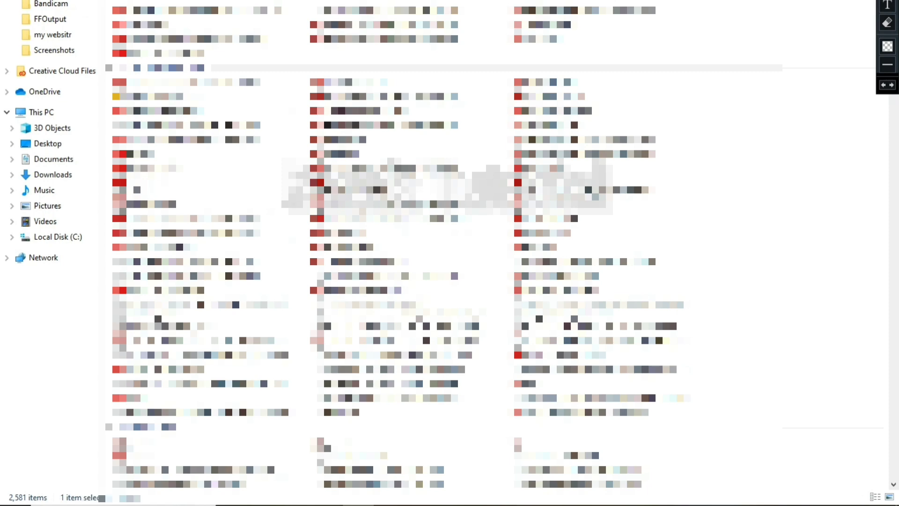
Open the e-EPIC PDF's Properties and highlight its 3-byte size and last-accessed date.
right_click(164, 40)
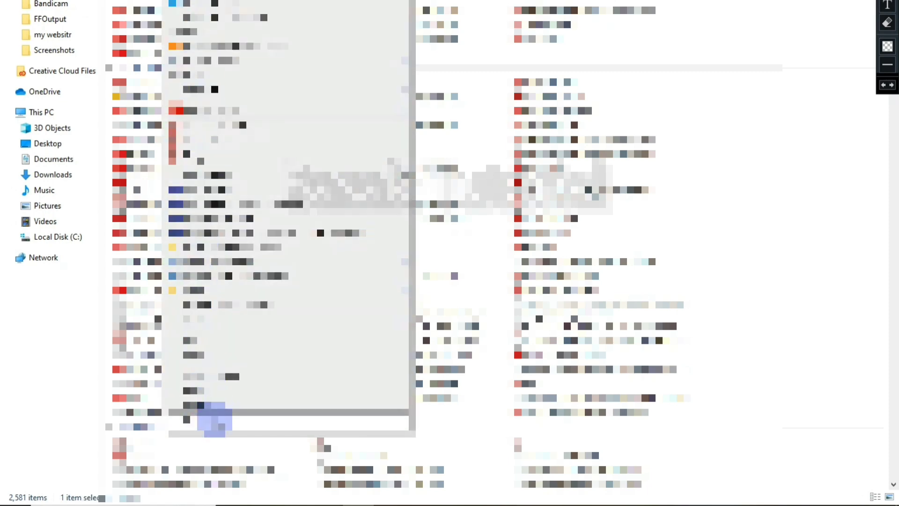
click(215, 420)
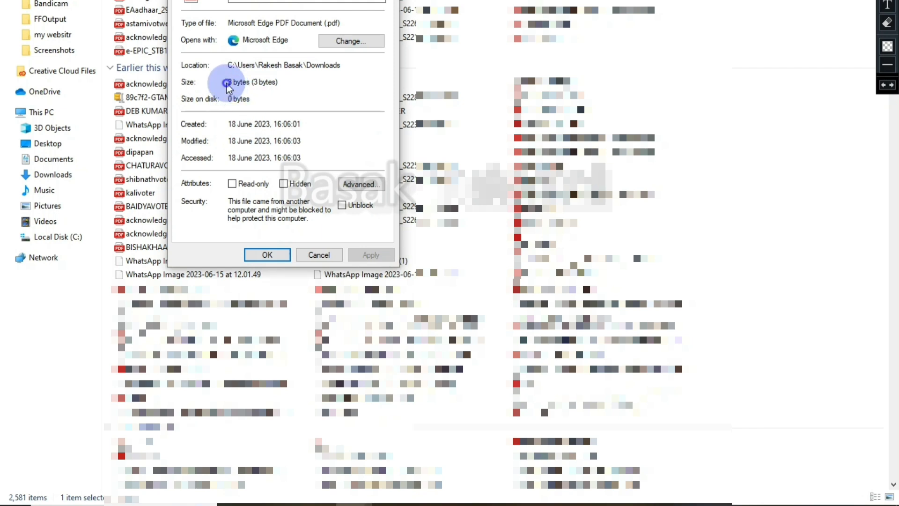
drag(287, 82, 238, 83)
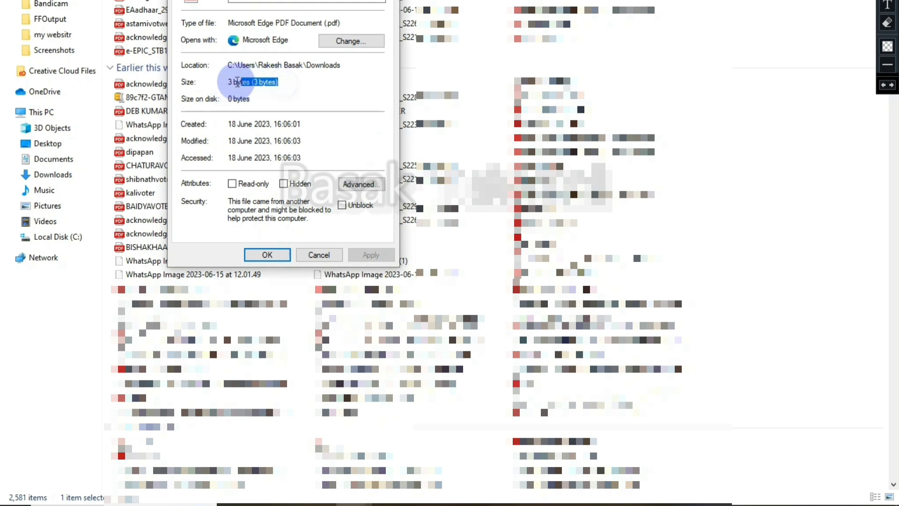
click(302, 158)
drag(302, 158, 228, 159)
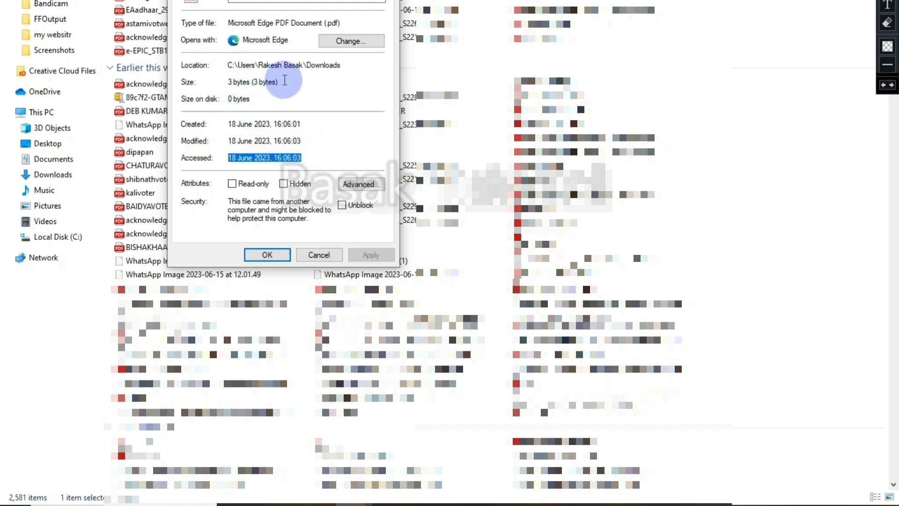
drag(283, 82, 225, 85)
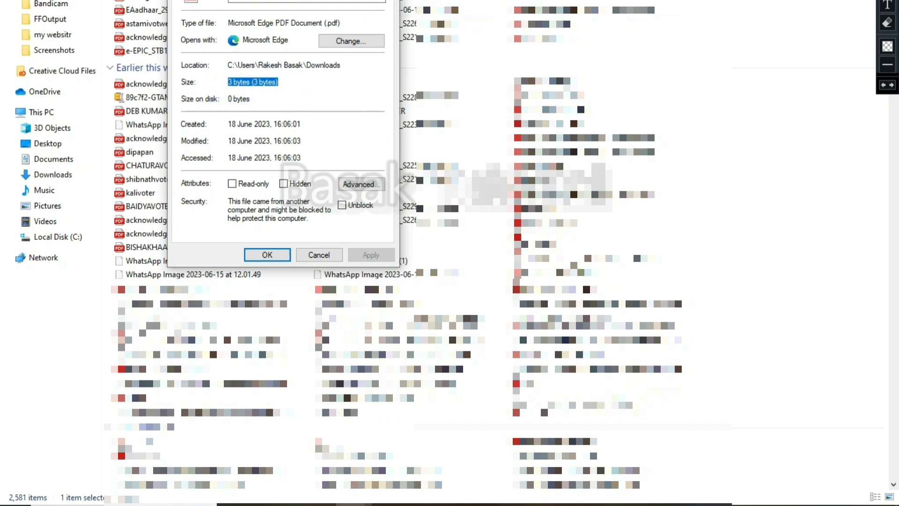
Outline the file details in red, erase the annotation, and close the Properties dialog.
mouse_move(221, 5)
mouse_down()
mouse_move(291, 225)
mouse_move(399, 266)
mouse_up()
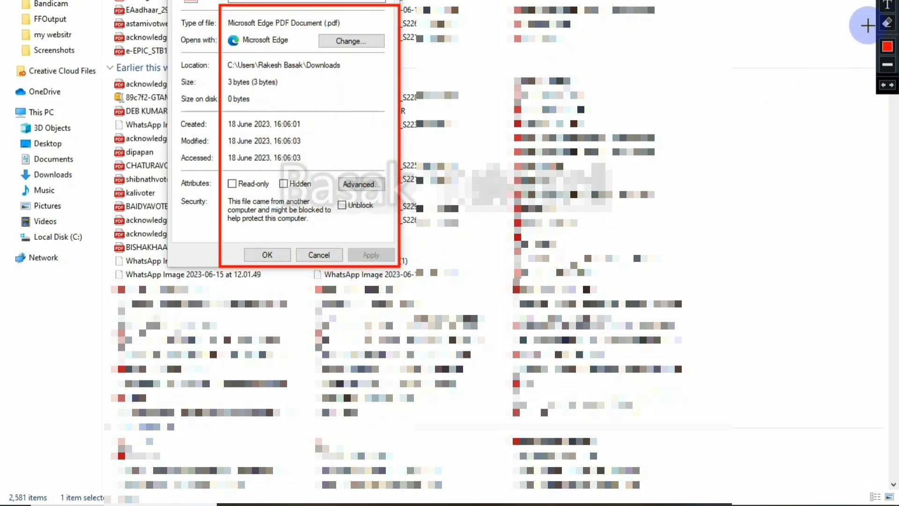
click(886, 24)
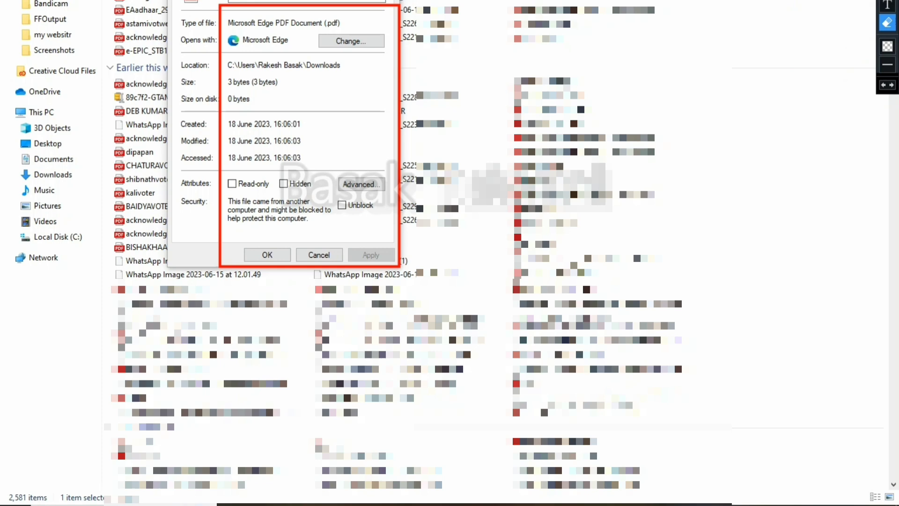
mouse_move(215, 144)
mouse_down()
mouse_move(411, 332)
mouse_move(538, 357)
mouse_up()
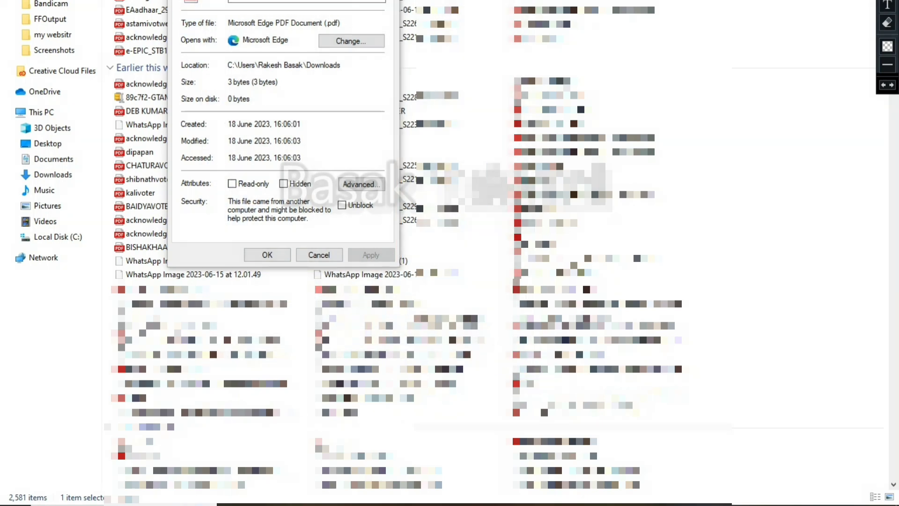
key(Escape)
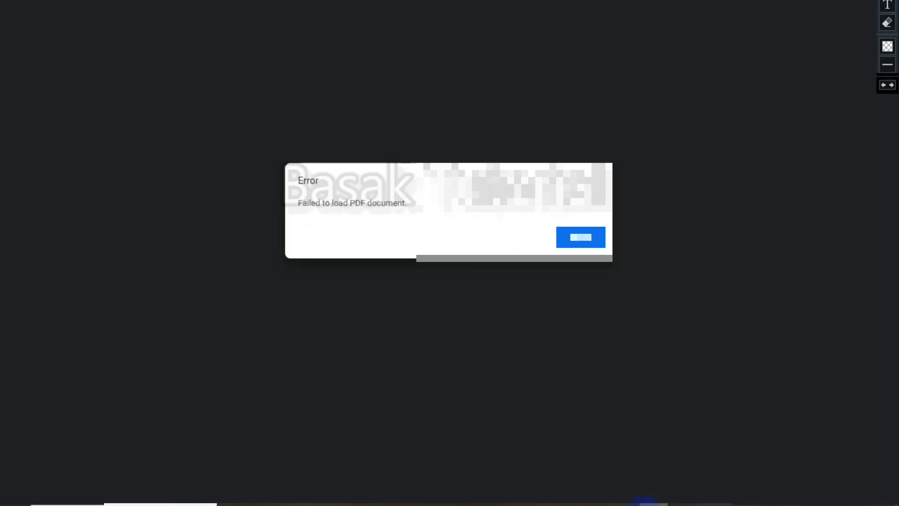
Retry loading the failed PDF four times, then close its tab.
click(585, 239)
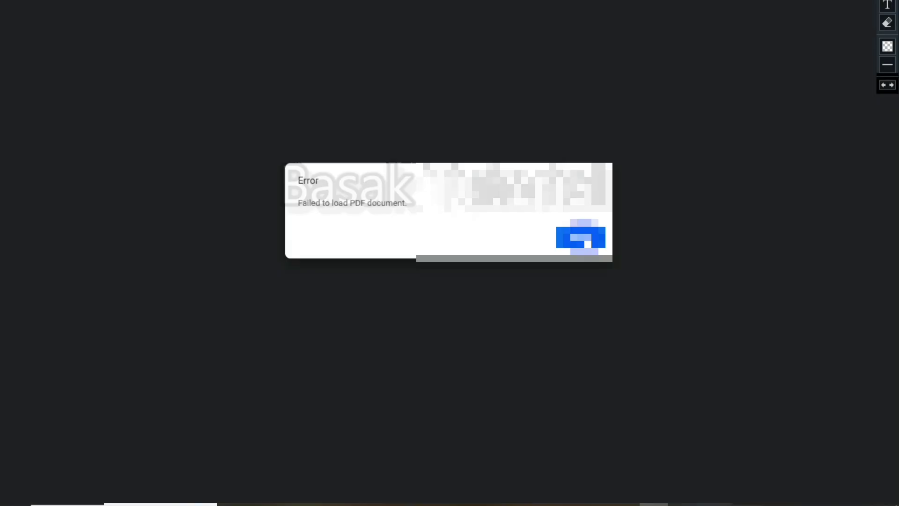
click(584, 238)
click(581, 239)
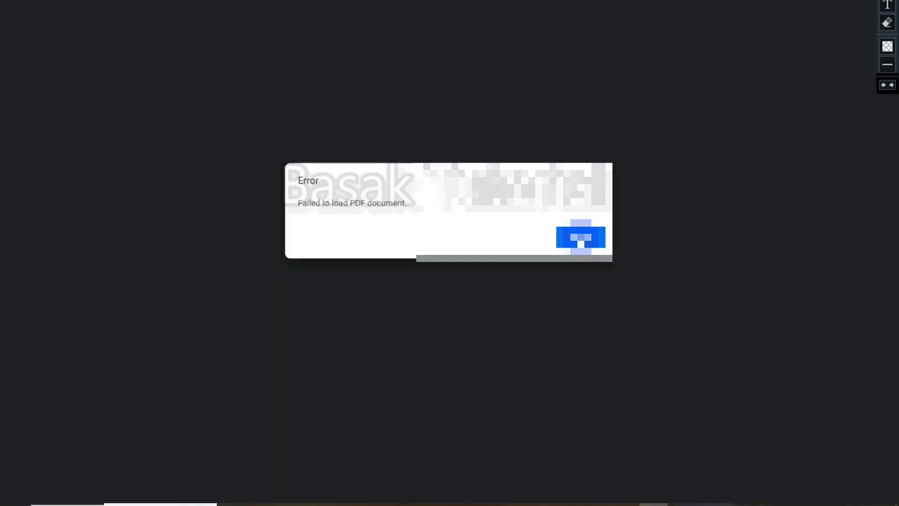
click(581, 240)
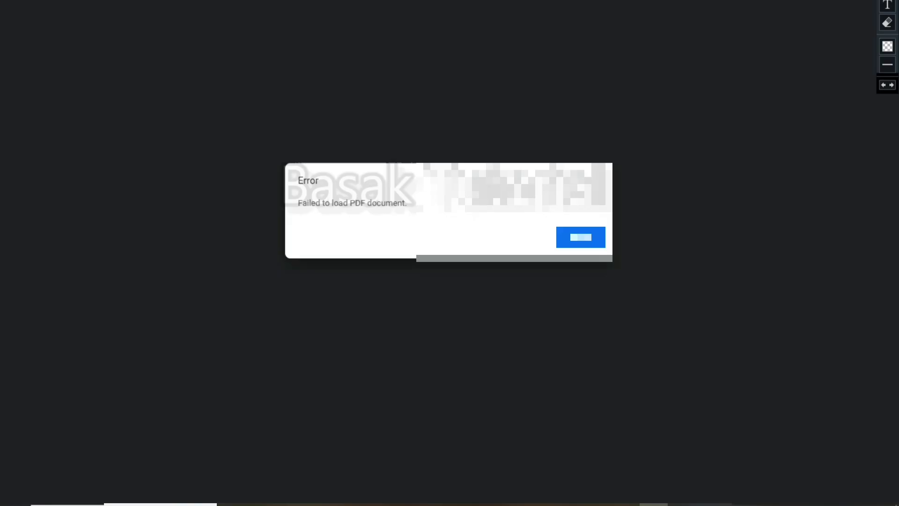
click(277, 1)
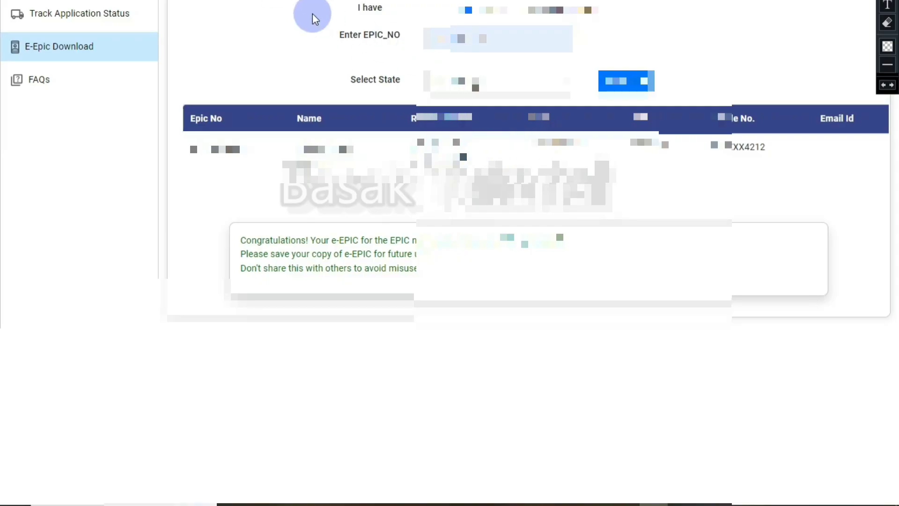
Return to the portal home page and scroll through its form cards.
click(671, 1)
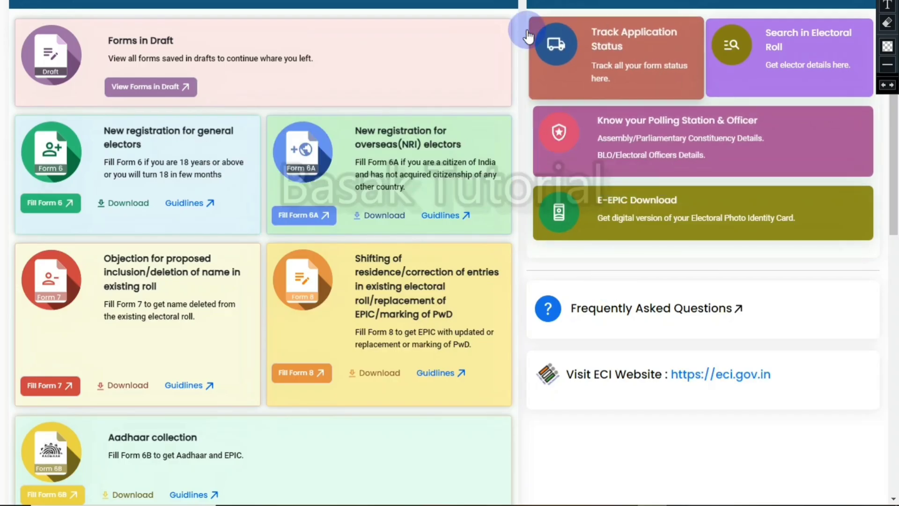
scroll(493, 131, down, 8)
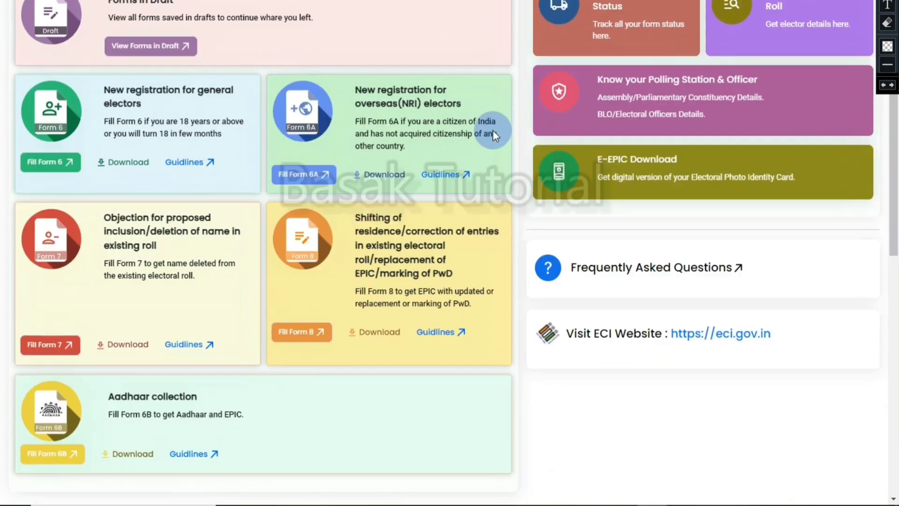
scroll(493, 131, up, 8)
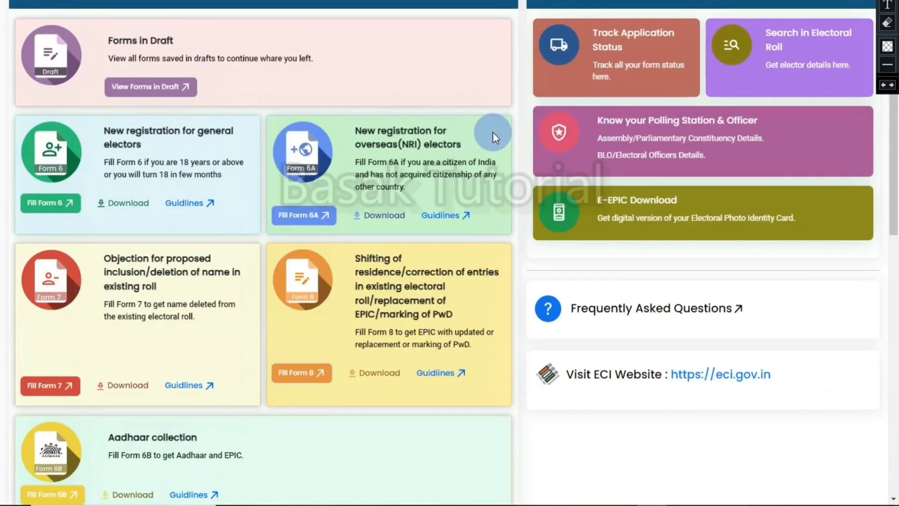
scroll(493, 131, down, 3)
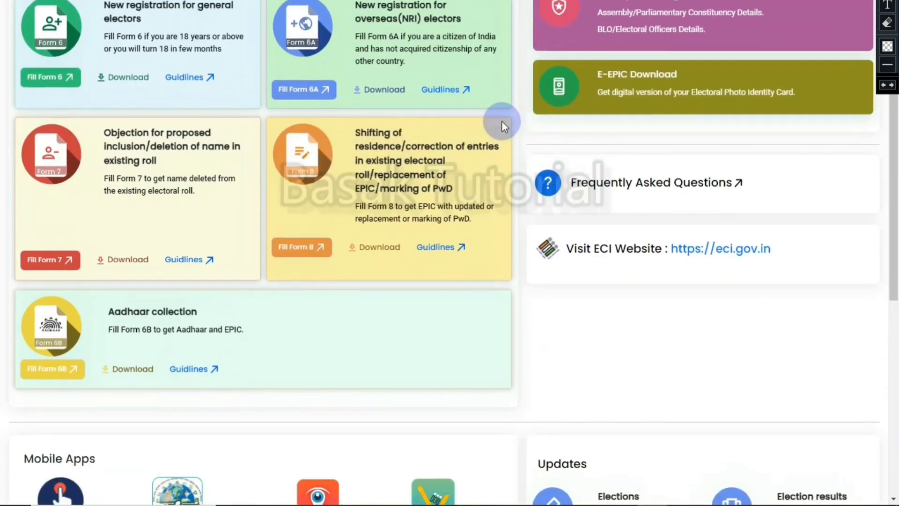